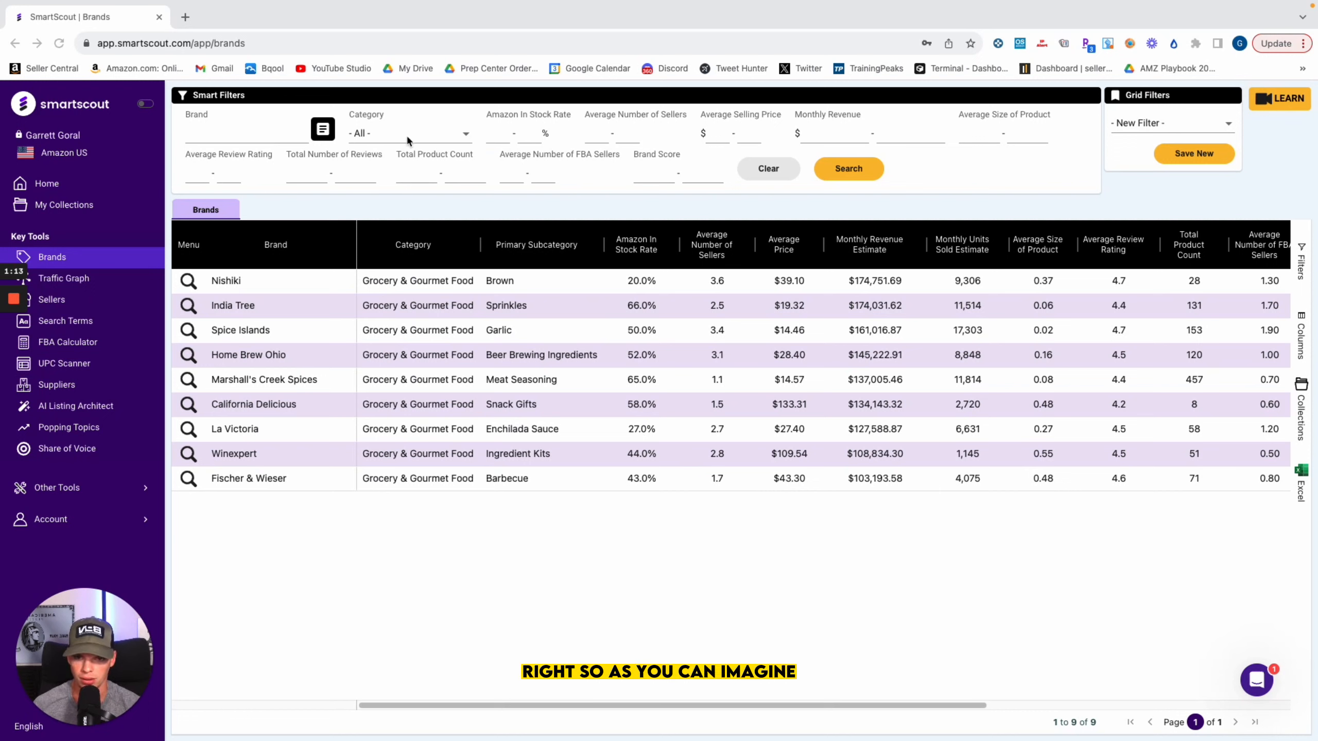
{"action": "left_click", "coordinate": [451, 135]}
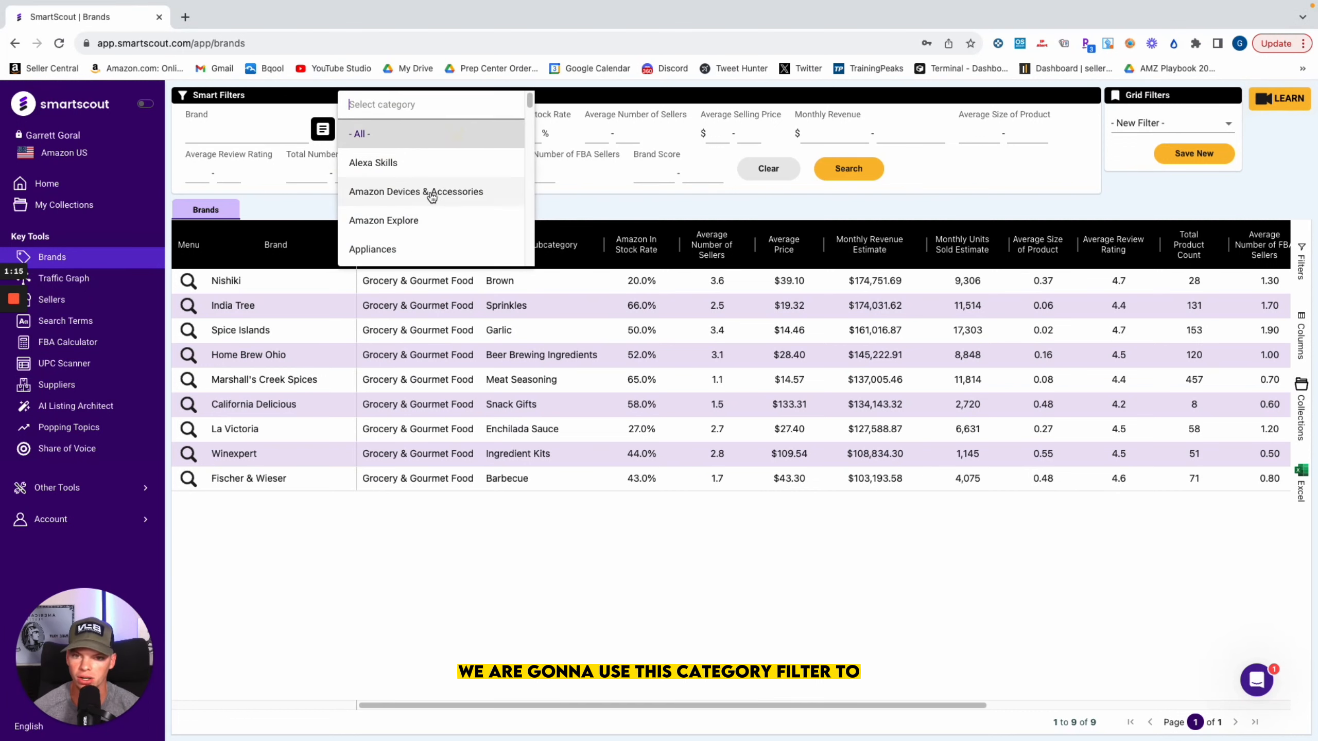
{"action": "scroll", "coordinate": [431, 196], "scroll_direction": "down", "scroll_amount": 20}
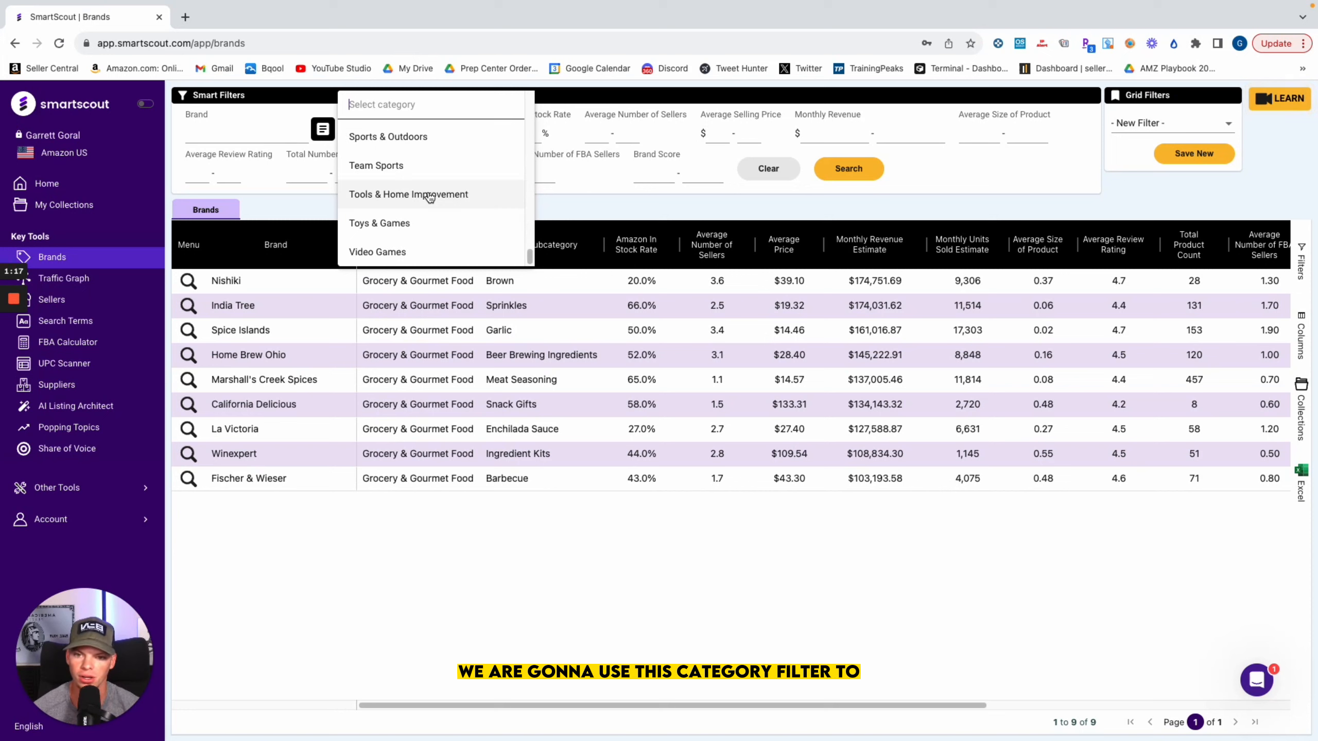
{"action": "left_click", "coordinate": [454, 538]}
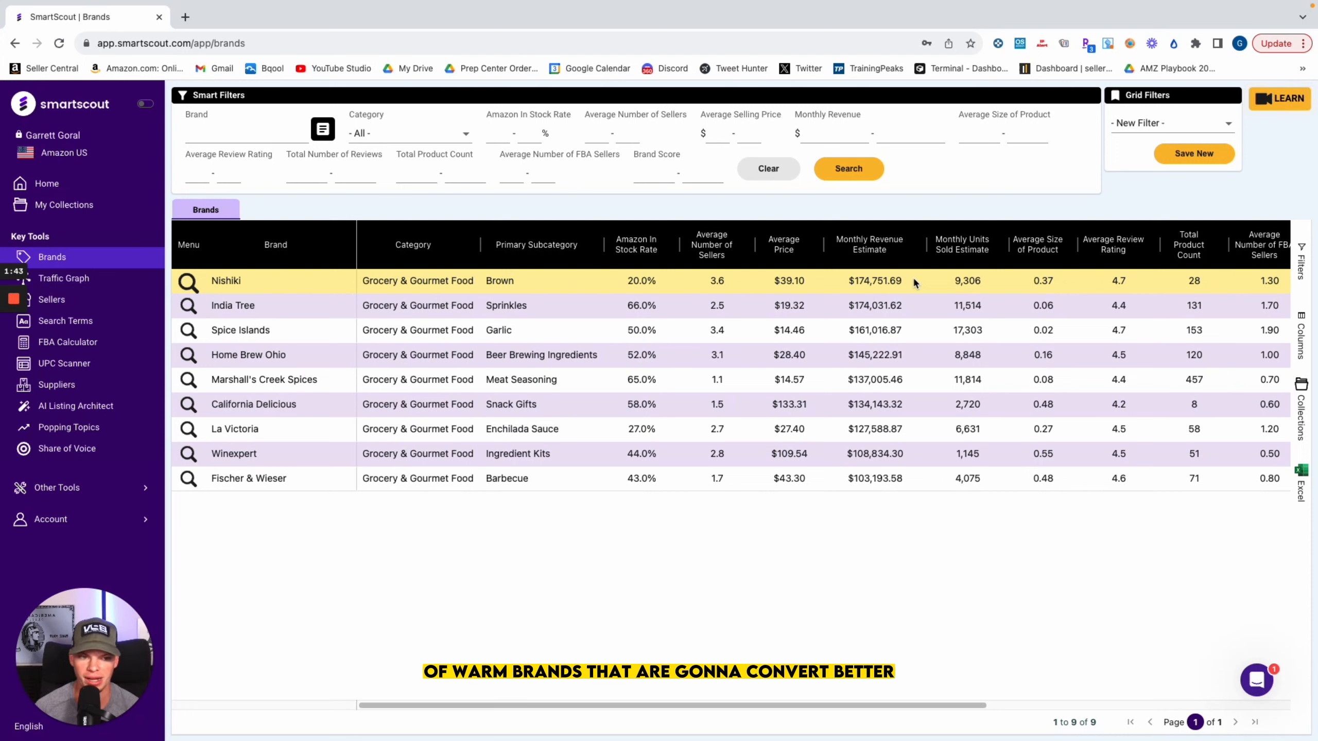
Filter the brand list to the Sports & Outdoors category, run the search and look through the brands.
{"action": "left_click", "coordinate": [414, 136]}
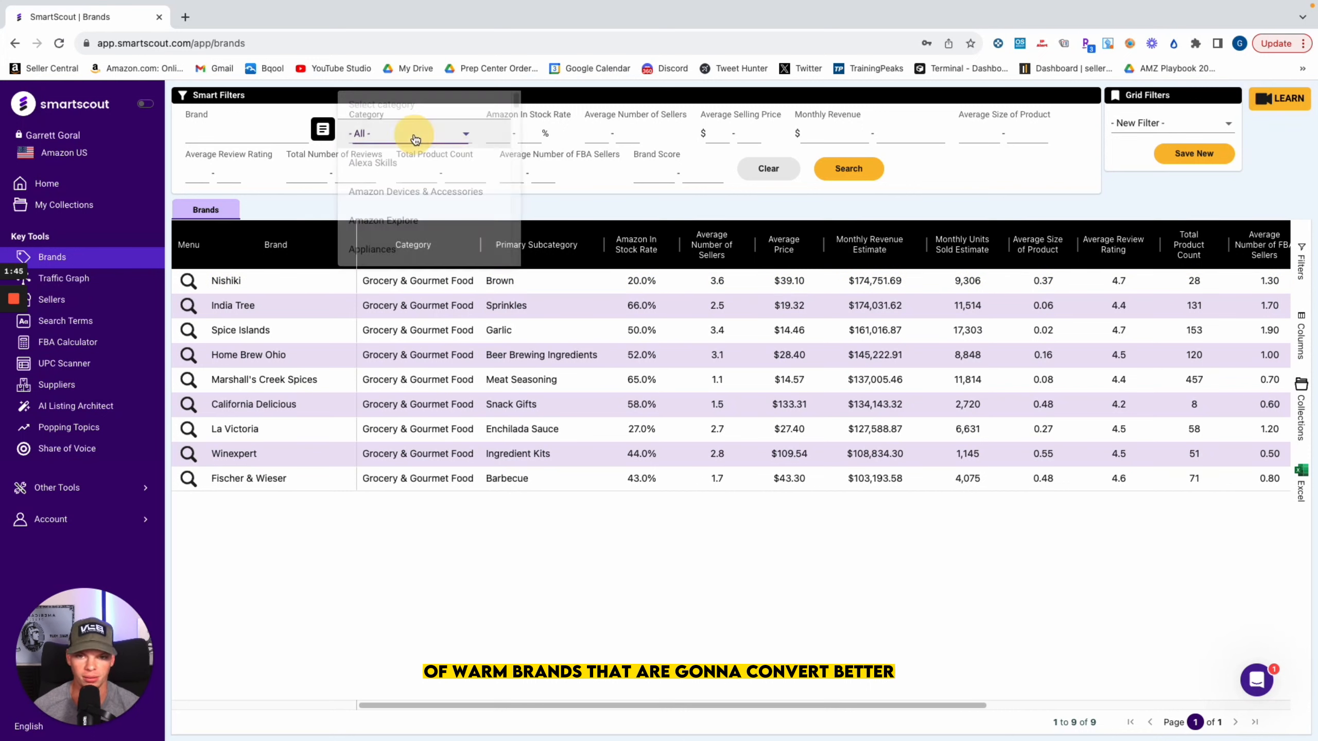
{"action": "scroll", "coordinate": [414, 138], "scroll_direction": "down", "scroll_amount": 15}
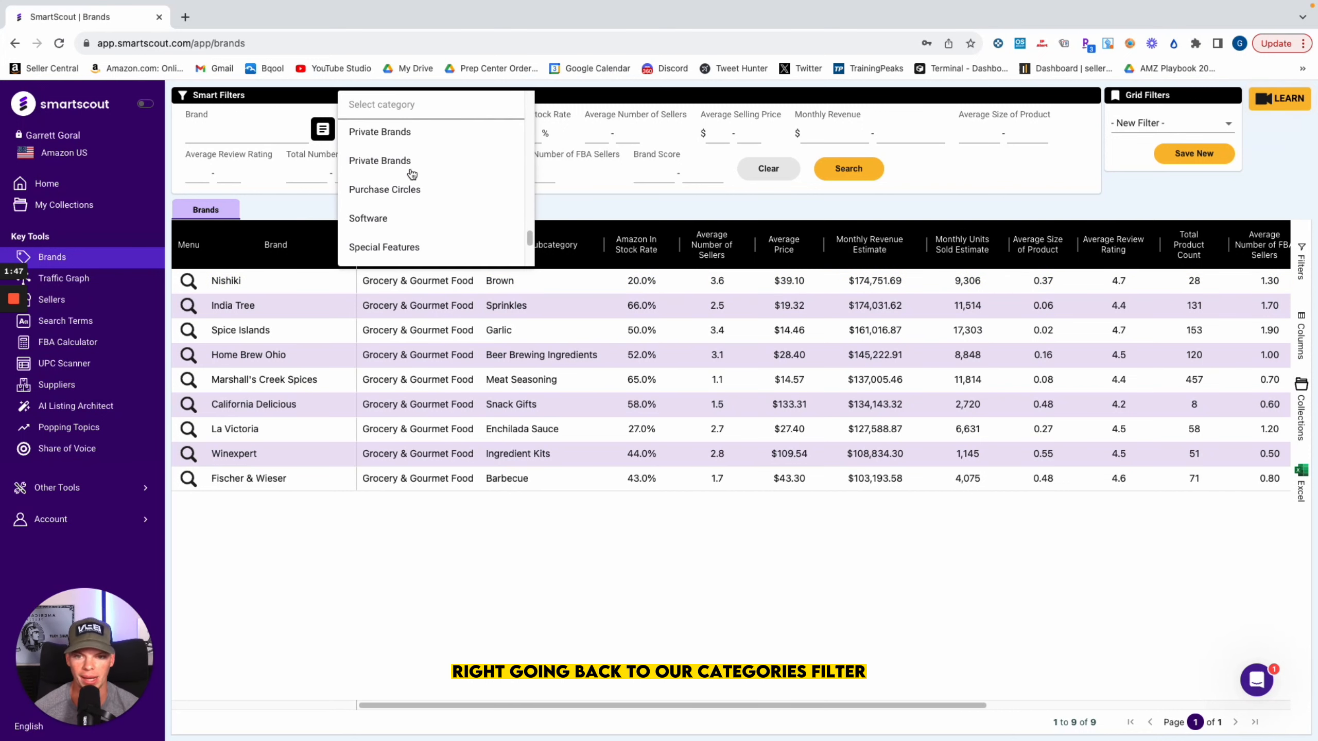
{"action": "scroll", "coordinate": [413, 174], "scroll_direction": "up", "scroll_amount": 8}
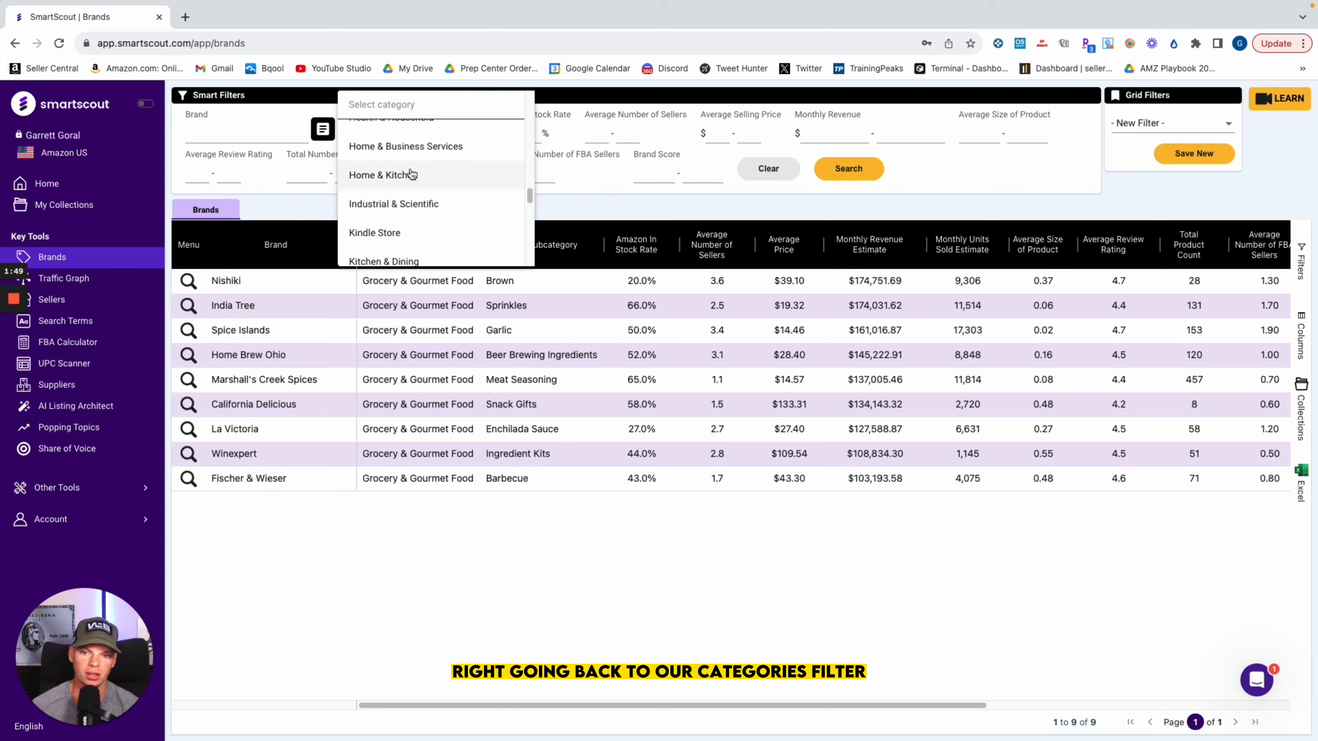
{"action": "scroll", "coordinate": [412, 174], "scroll_direction": "down", "scroll_amount": 10}
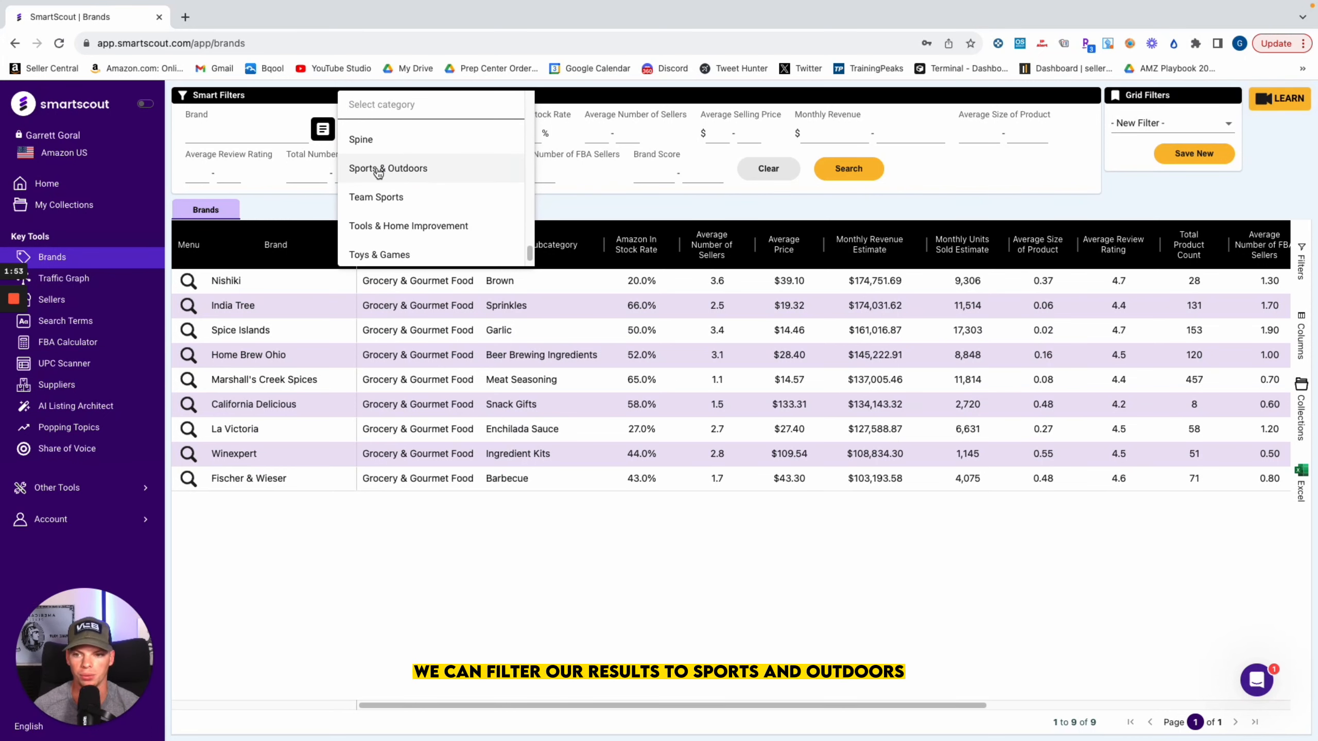
{"action": "left_click", "coordinate": [378, 169]}
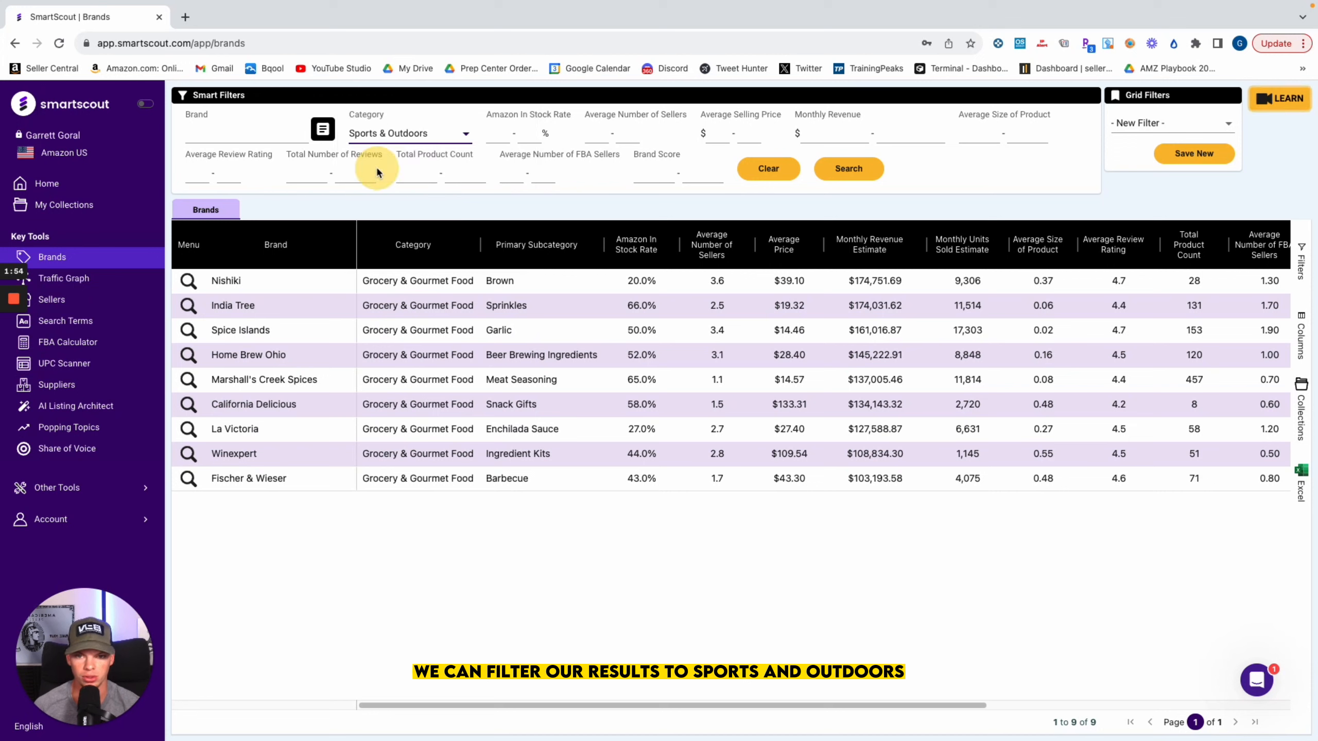
{"action": "left_click", "coordinate": [835, 166]}
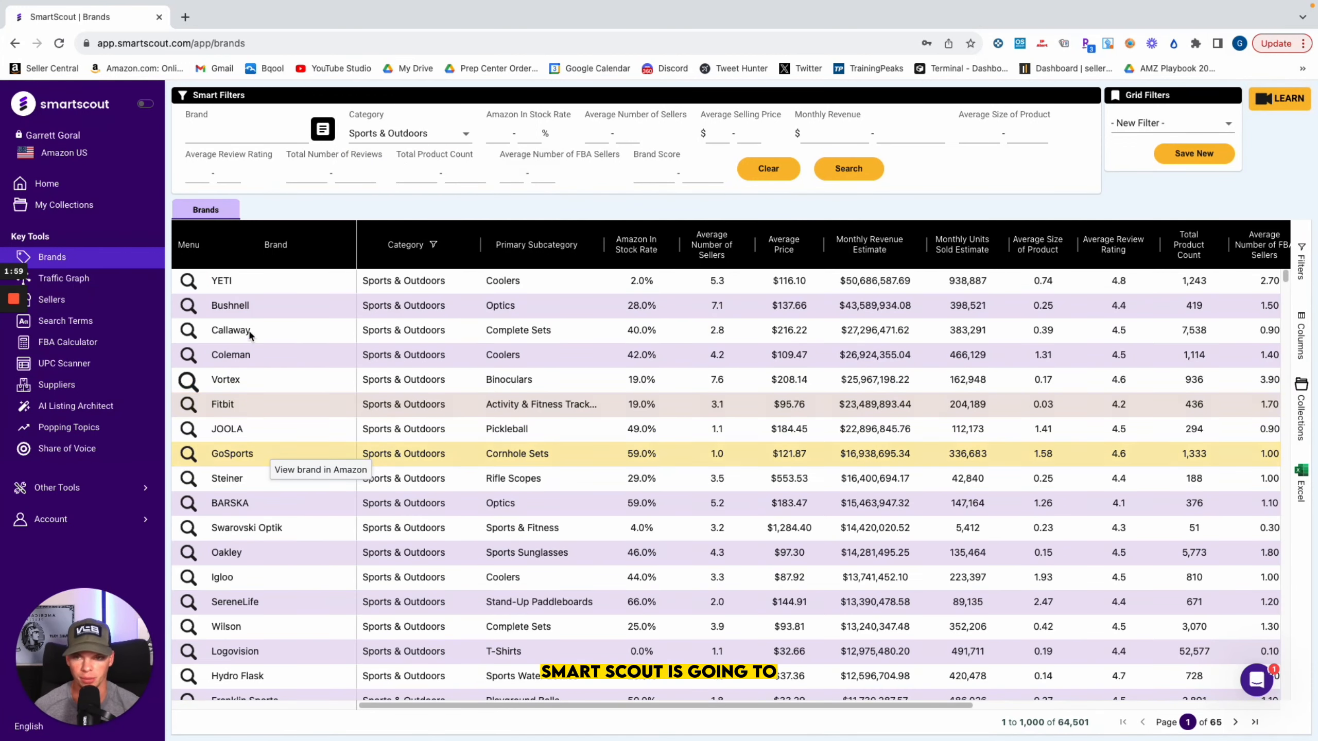
{"action": "scroll", "coordinate": [270, 472], "scroll_direction": "down", "scroll_amount": 20}
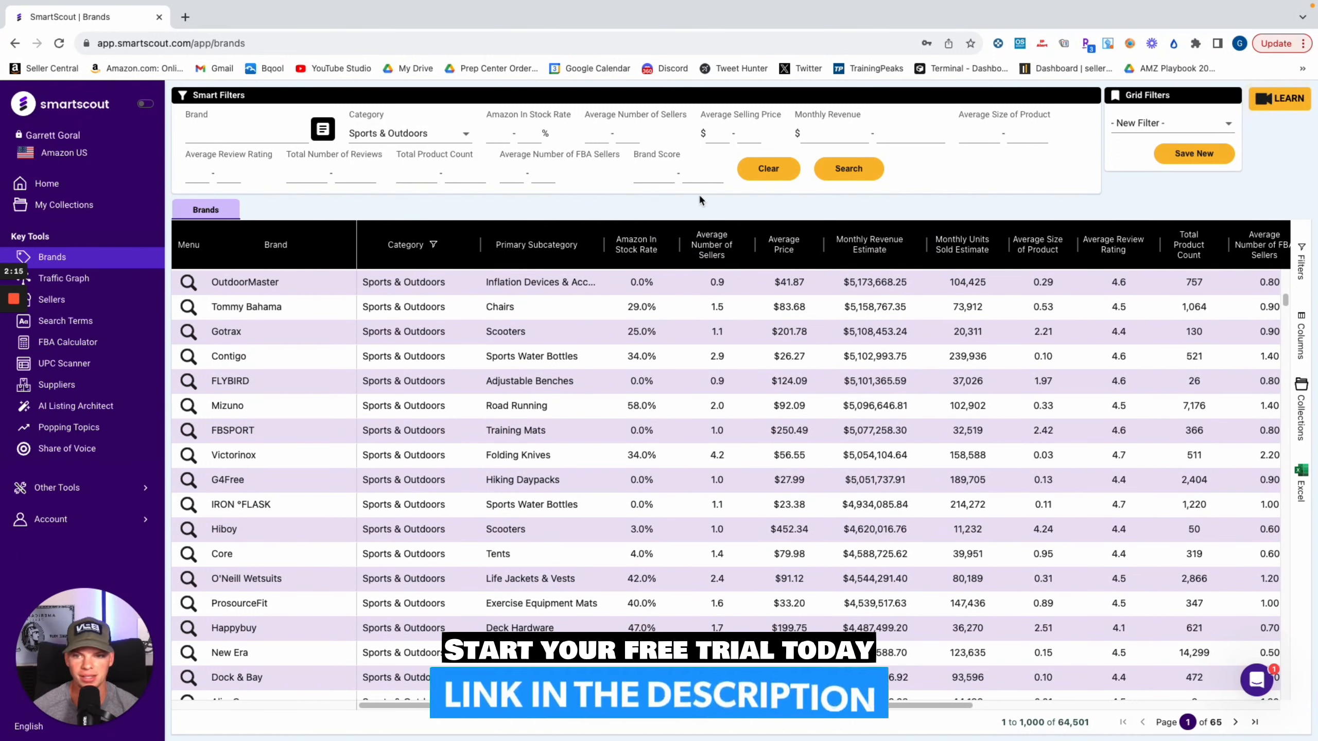
Search for brands with at most 50% Amazon in-stock rate, at least 3 average sellers, $15 minimum selling price and minimum review rating 3.
{"action": "left_click", "coordinate": [529, 134]}
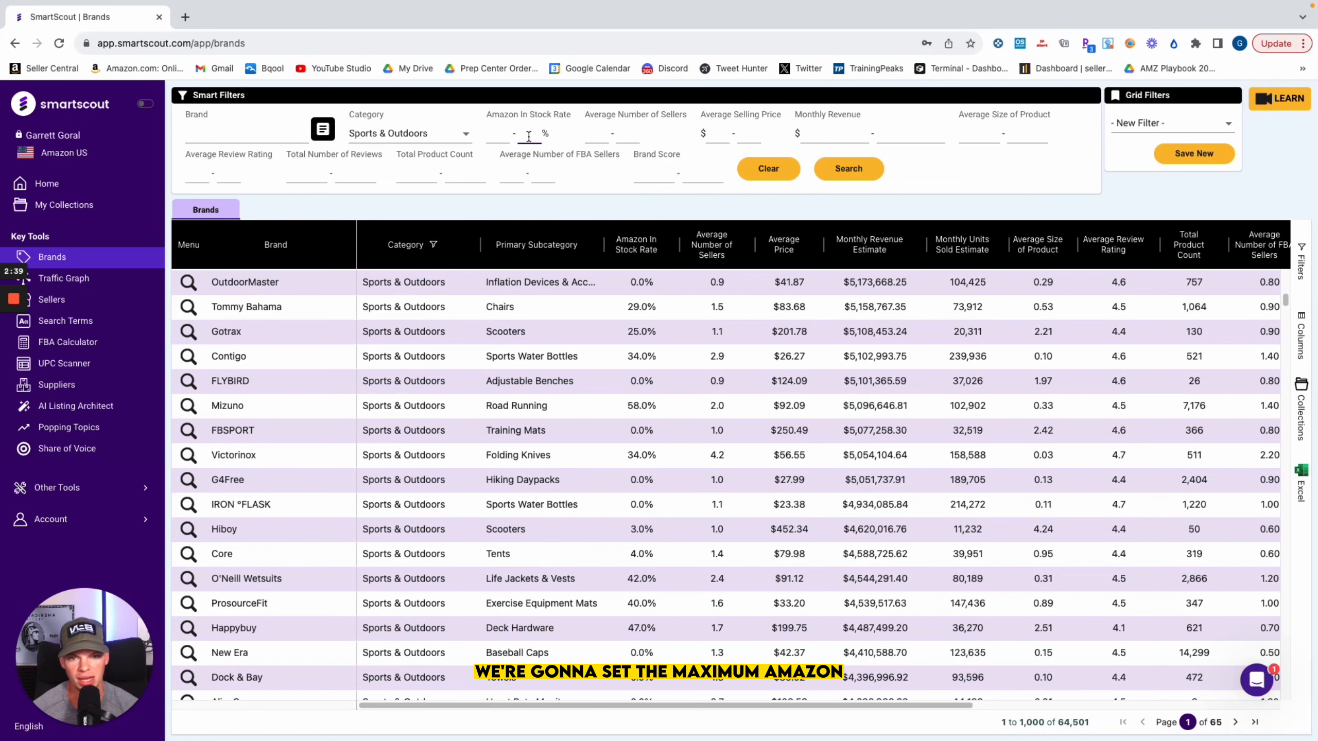
{"action": "type", "text": "50"}
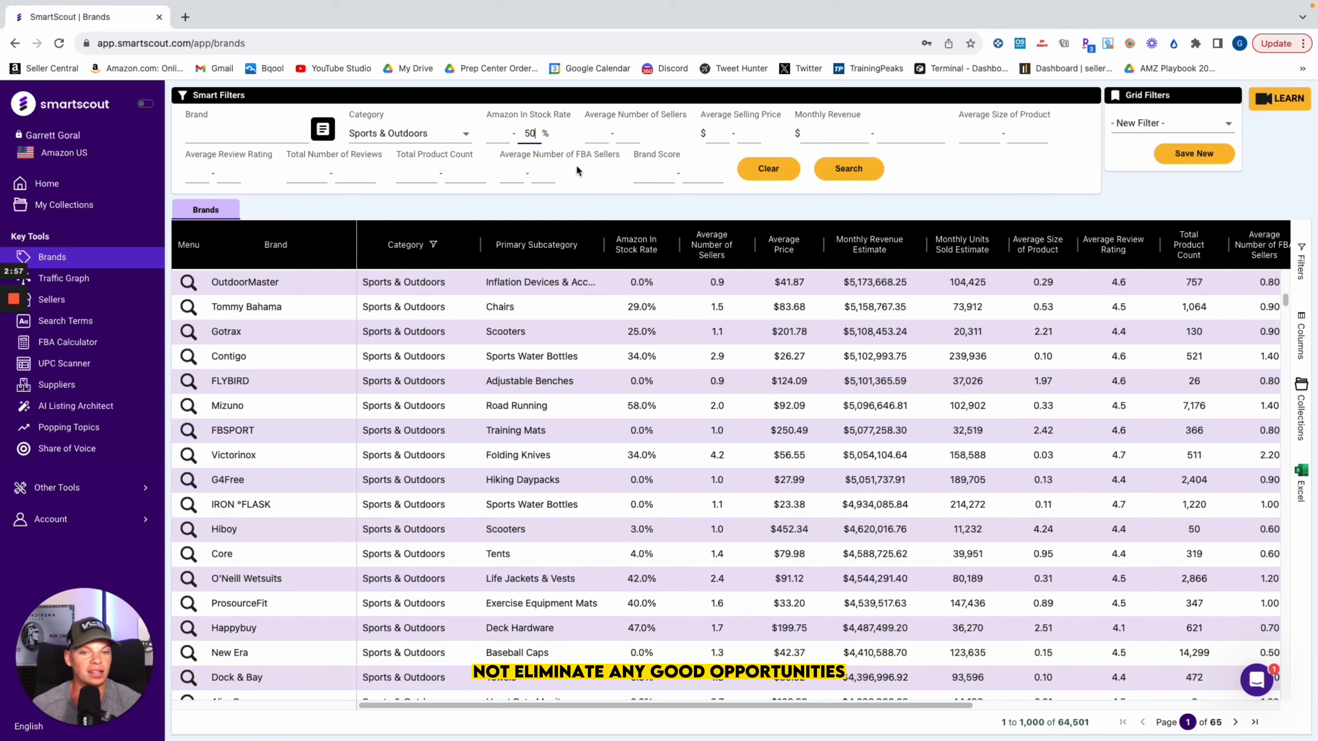
{"action": "left_click", "coordinate": [598, 131]}
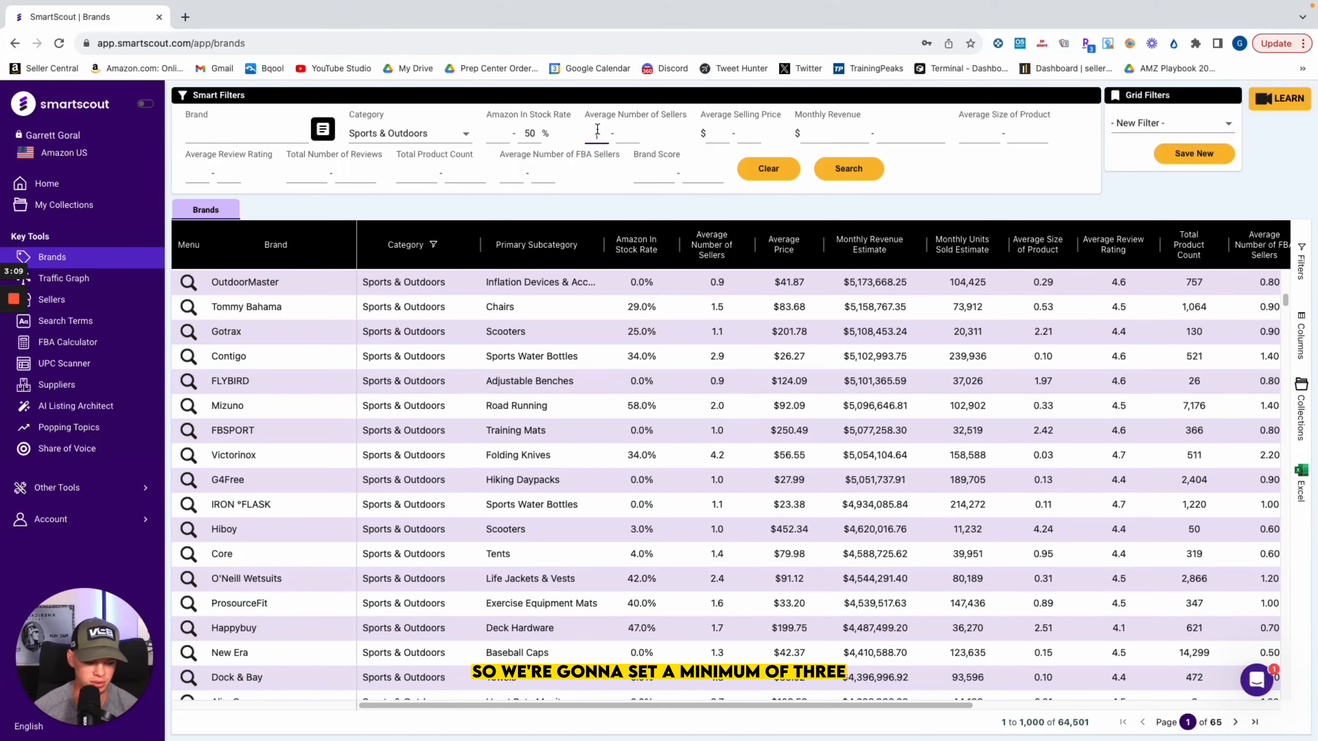
{"action": "type", "text": "3"}
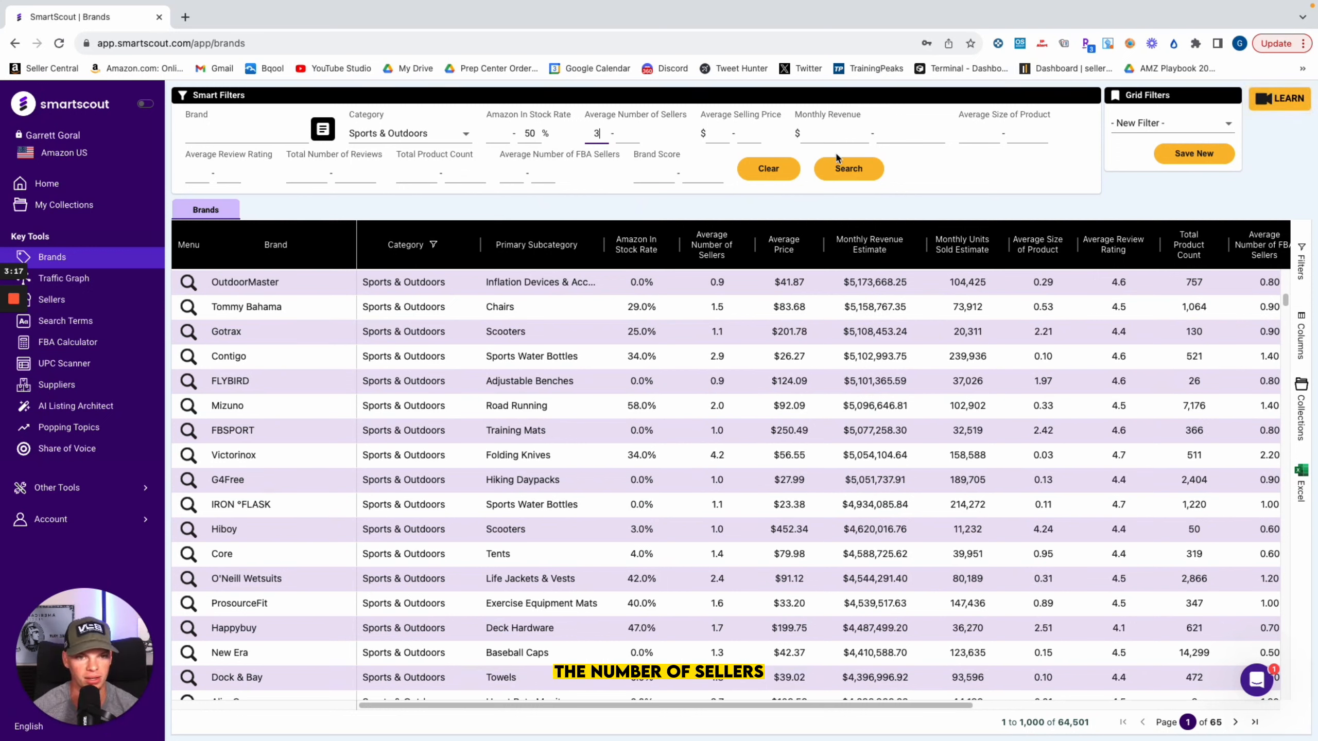
{"action": "left_click", "coordinate": [719, 133]}
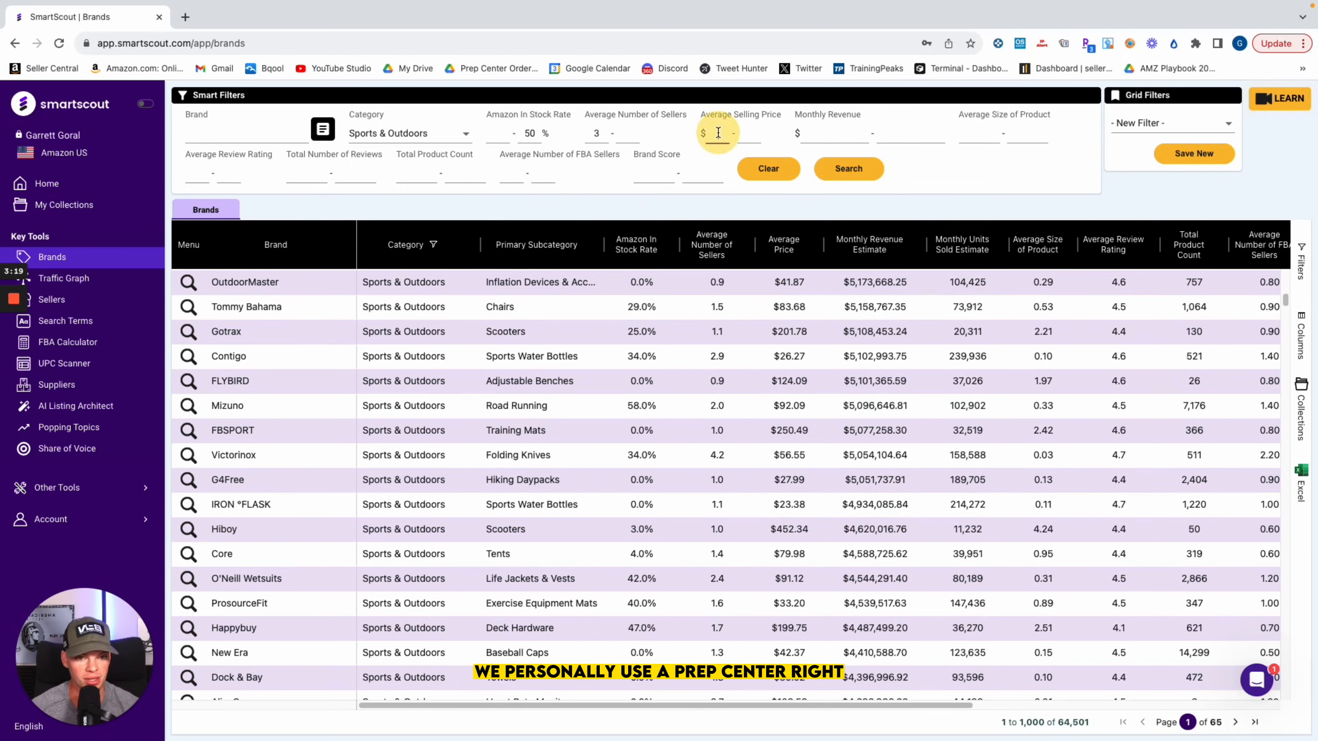
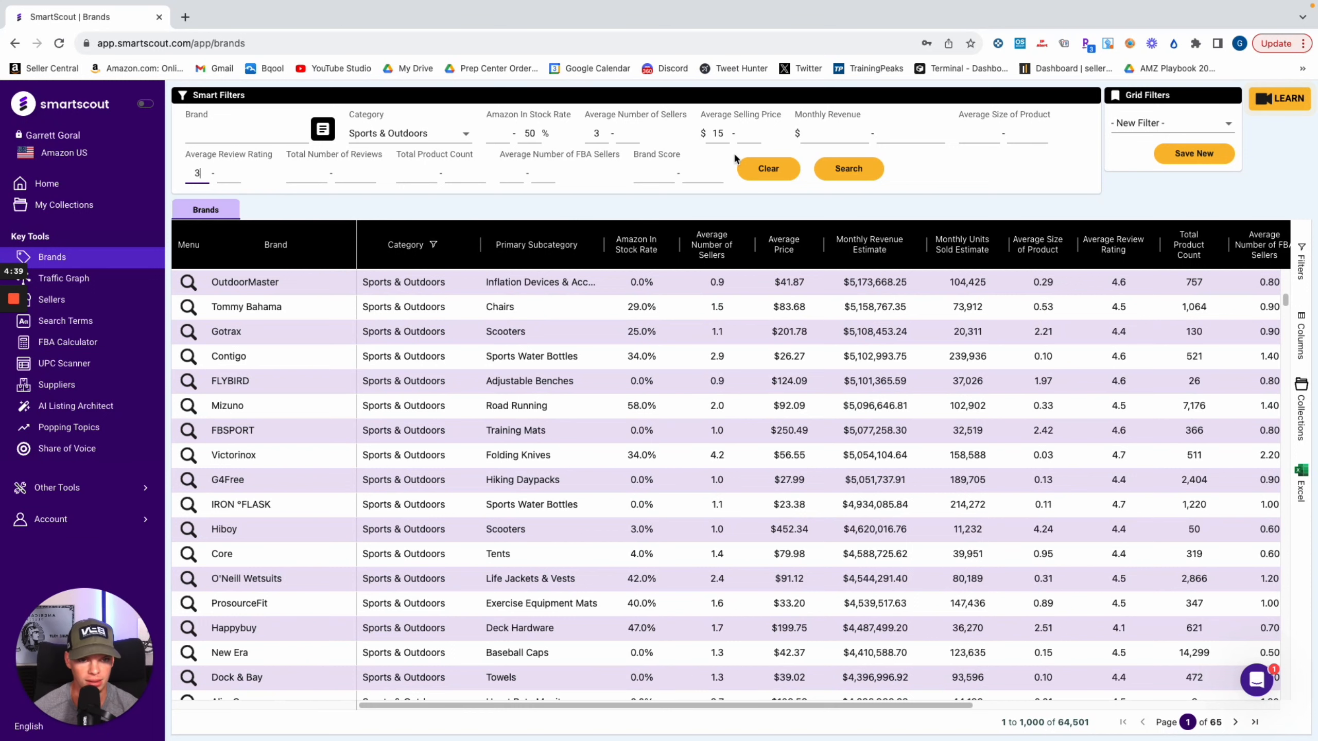
{"action": "left_click", "coordinate": [855, 172]}
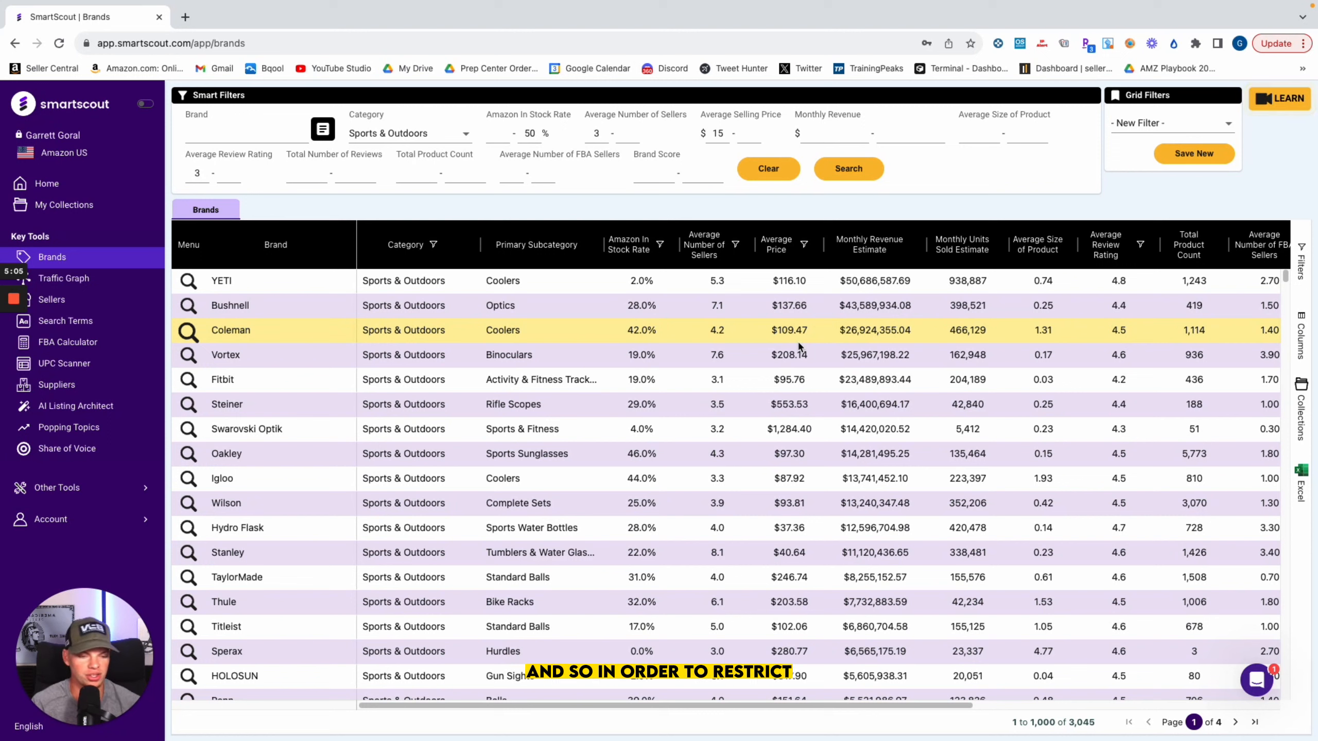
Cap the monthly revenue filter at 750000 and rerun the brand search.
{"action": "left_click", "coordinate": [880, 308]}
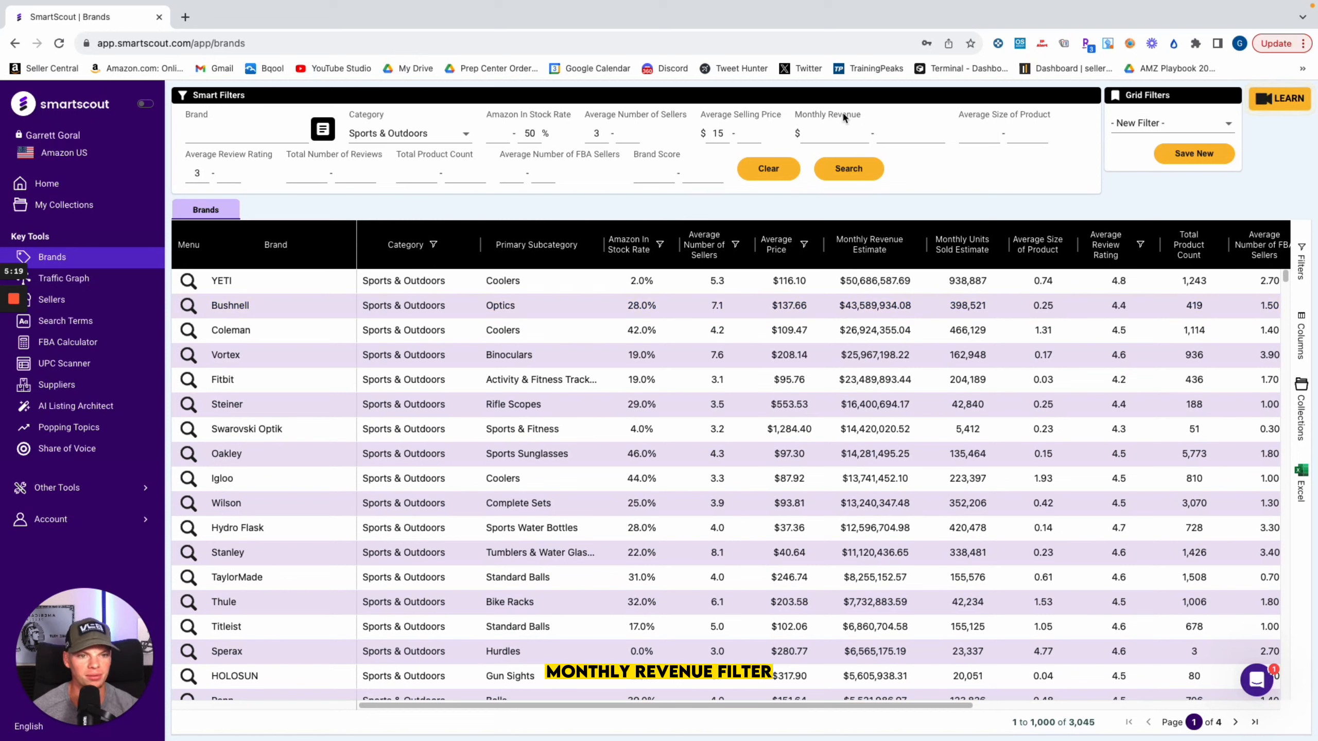
{"action": "left_click", "coordinate": [891, 128]}
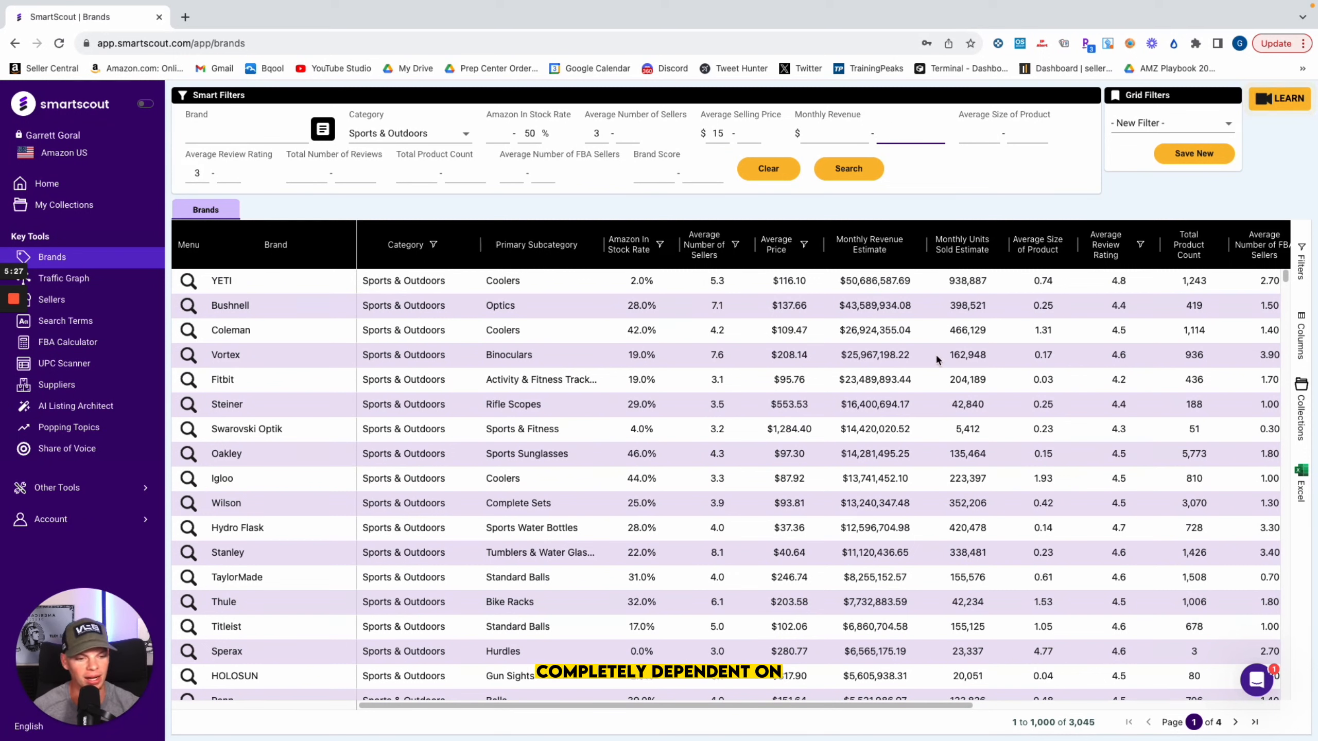
{"action": "left_click", "coordinate": [1097, 608]}
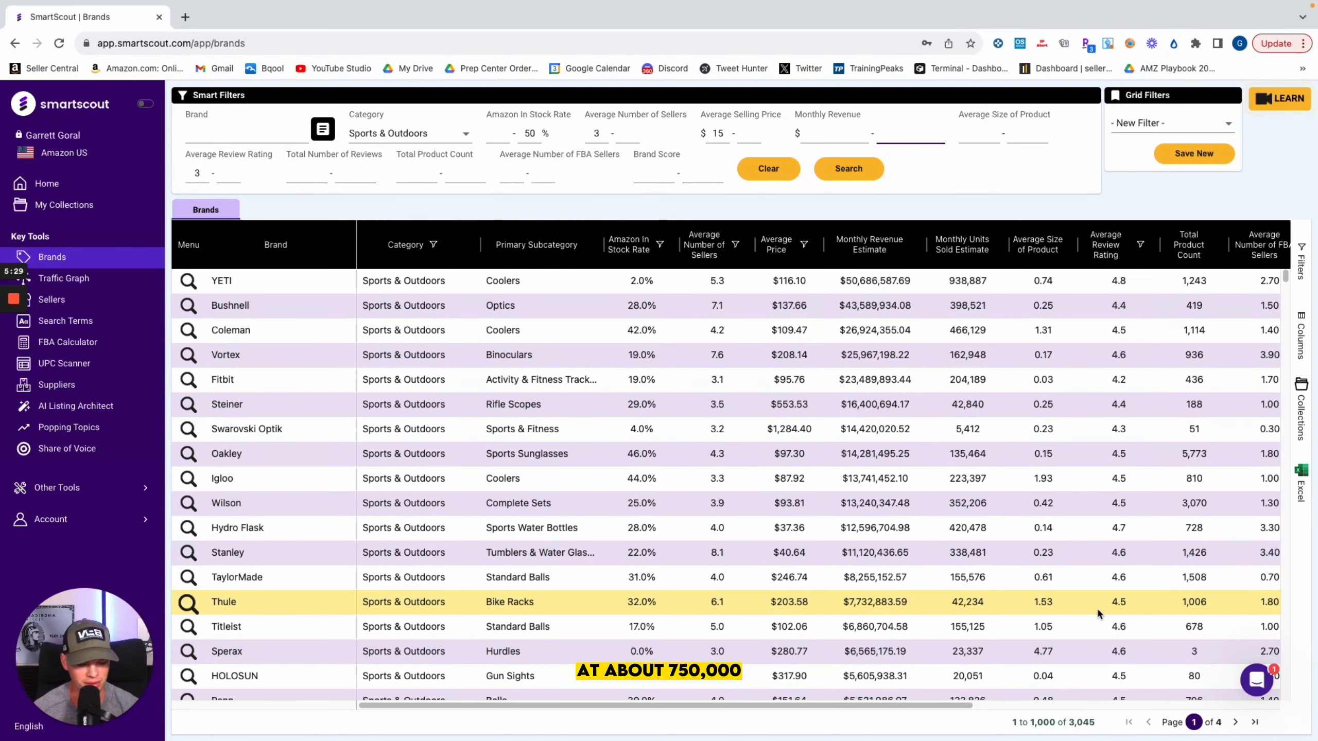
{"action": "type", "text": "5000"}
{"action": "key", "text": "BackSpace"}
{"action": "key", "text": "BackSpace"}
{"action": "key", "text": "BackSpace"}
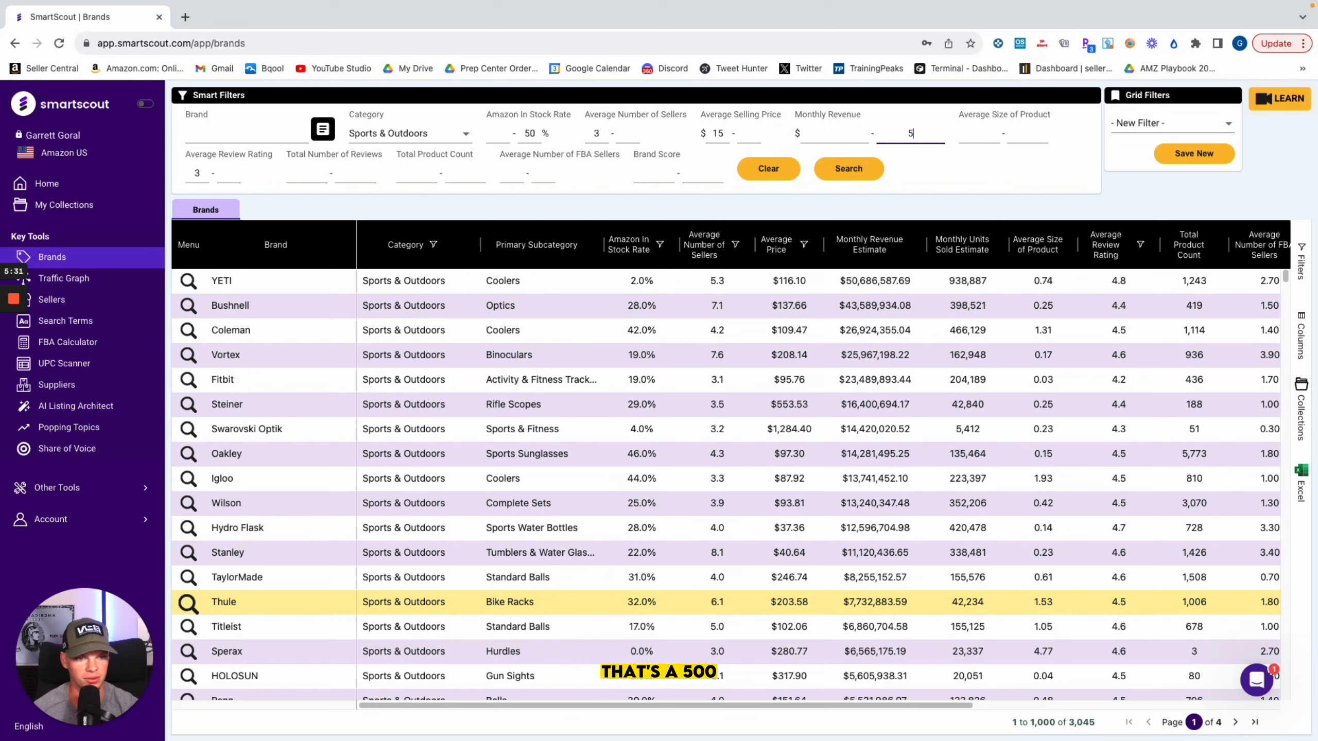
{"action": "type", "text": "750000"}
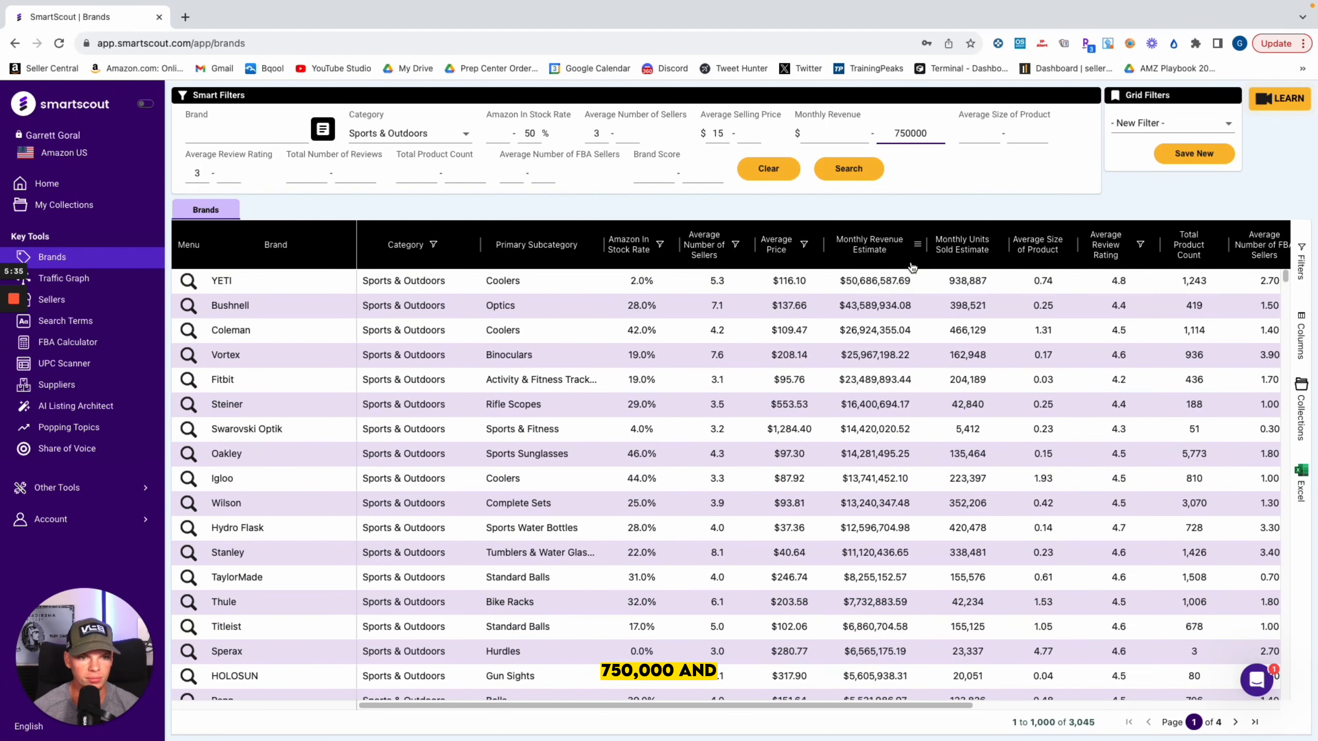
{"action": "left_click", "coordinate": [840, 168]}
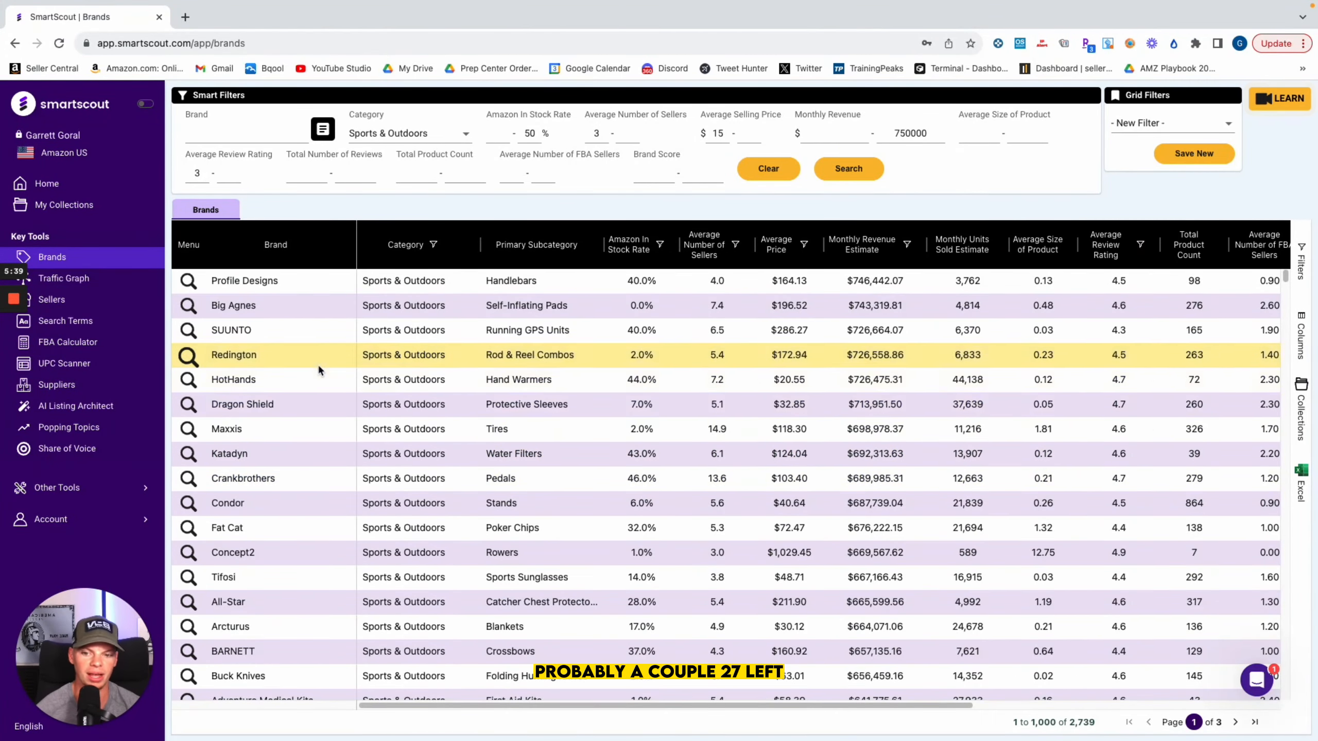
Look through the filtered brands and examine which sellers are listed as dominant for them.
{"action": "scroll", "coordinate": [247, 416], "scroll_direction": "down", "scroll_amount": 12}
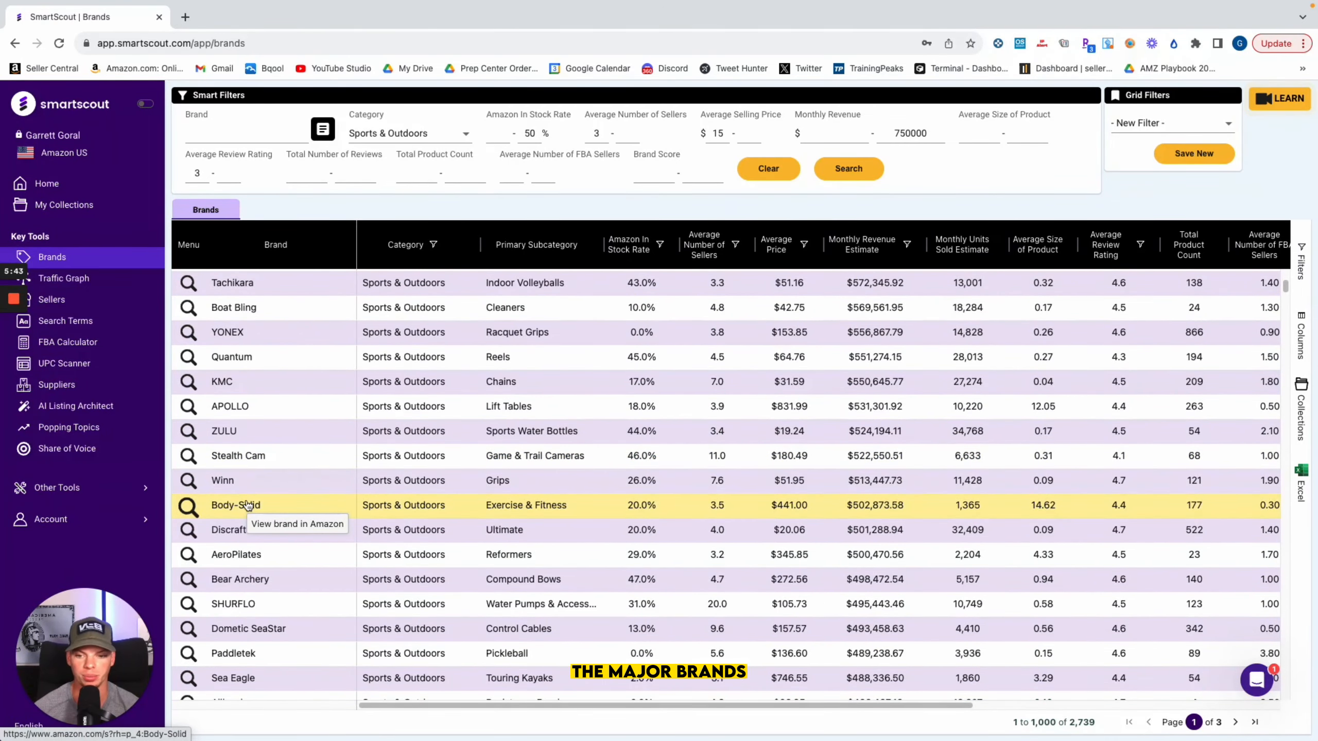
{"action": "scroll", "coordinate": [248, 506], "scroll_direction": "down", "scroll_amount": 2}
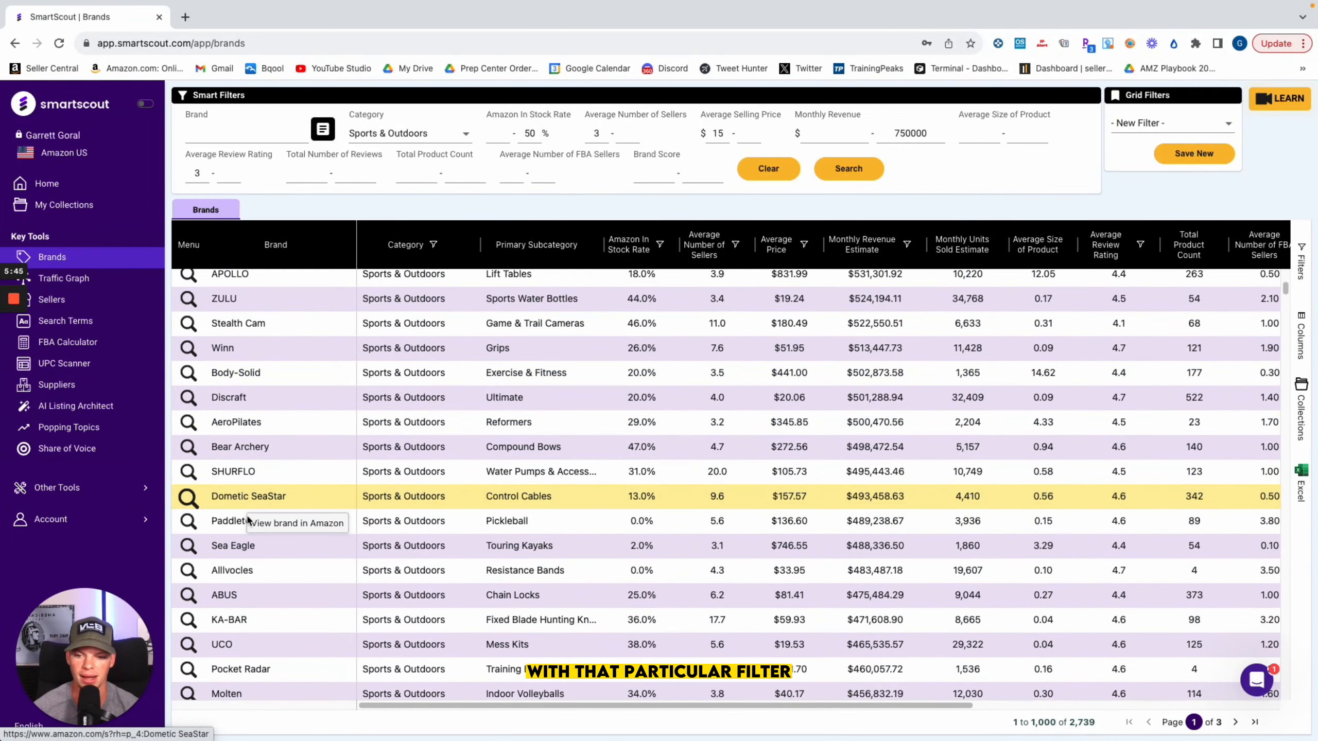
{"action": "scroll", "coordinate": [248, 550], "scroll_direction": "up", "scroll_amount": 14}
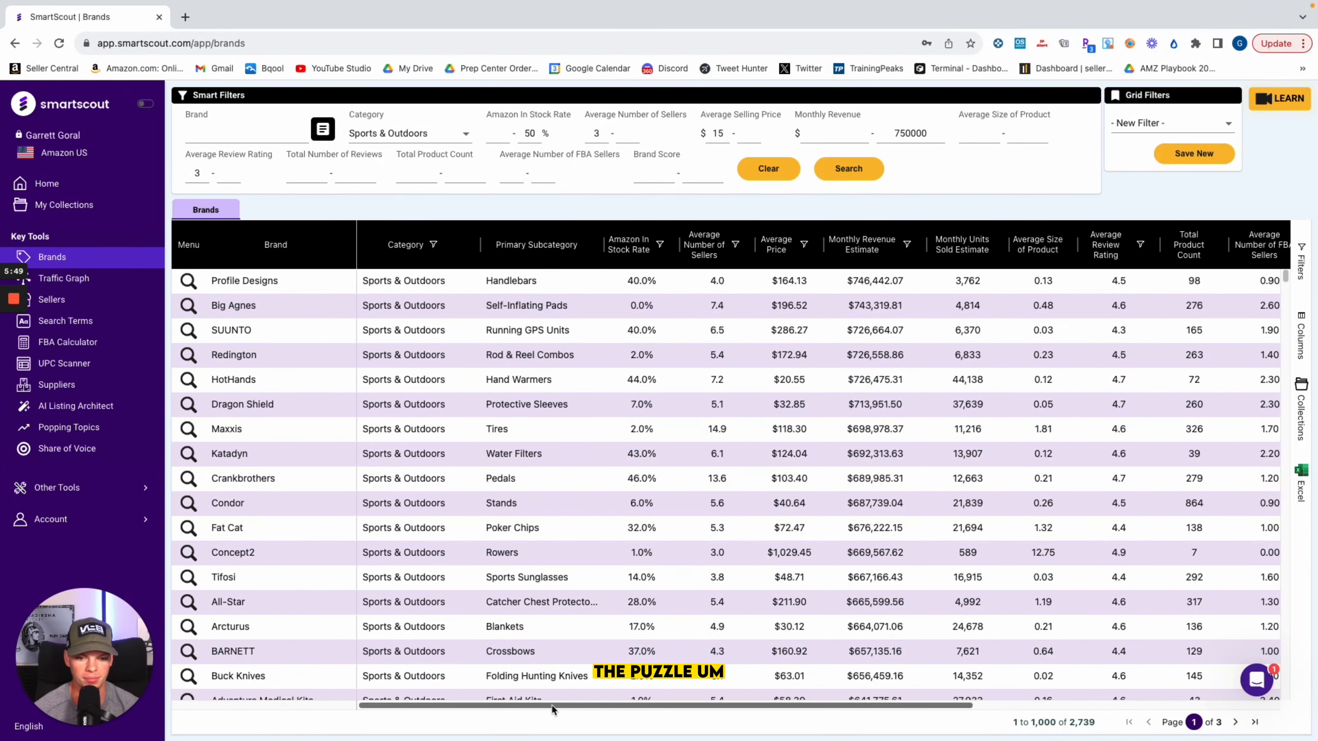
{"action": "left_click_drag", "start_coordinate": [553, 706], "coordinate": [885, 705]}
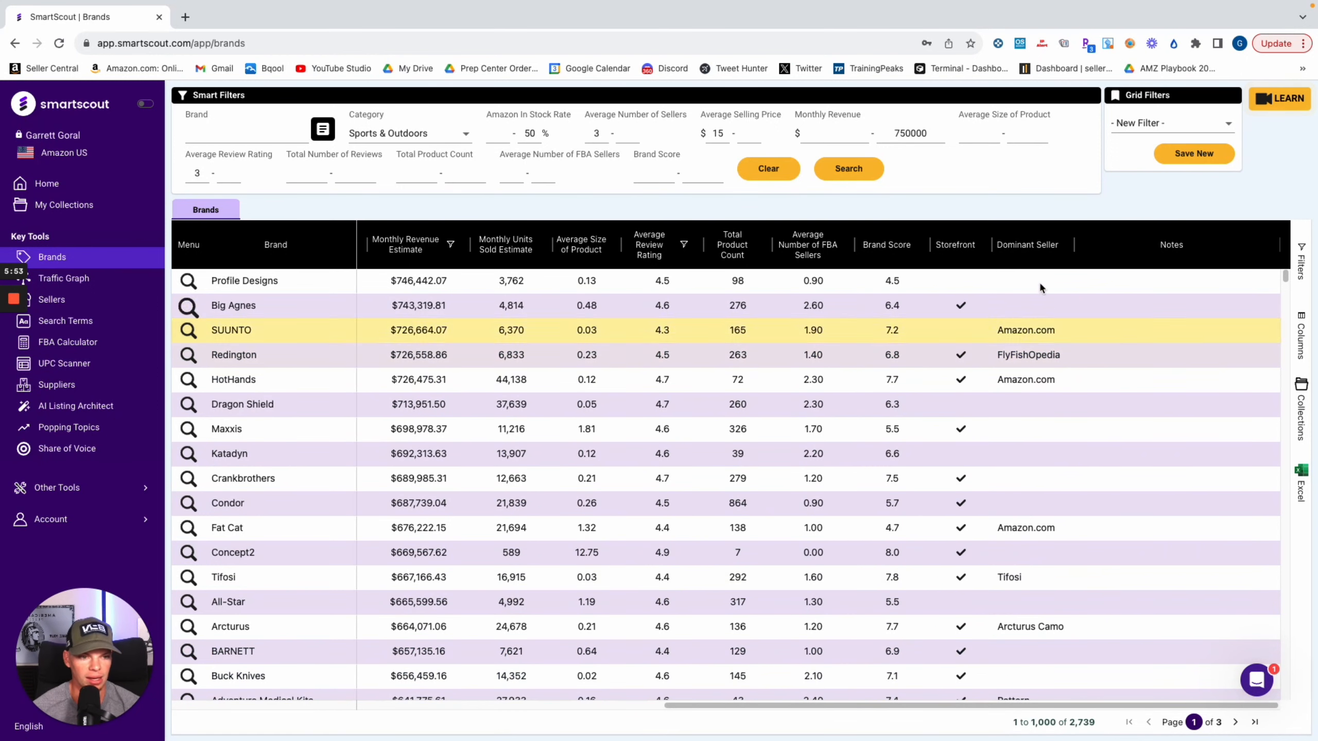
{"action": "mouse_move", "coordinate": [1035, 253]}
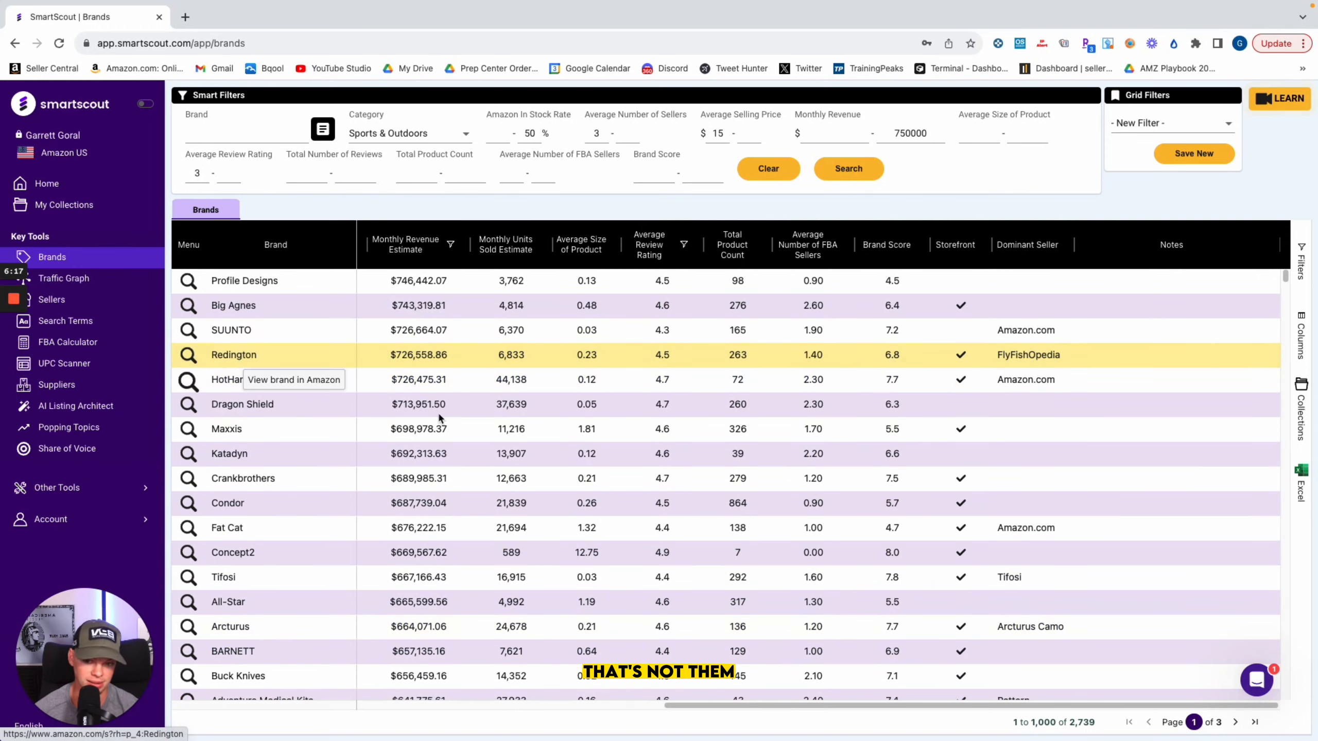
{"action": "scroll", "coordinate": [1012, 649], "scroll_direction": "down", "scroll_amount": 5}
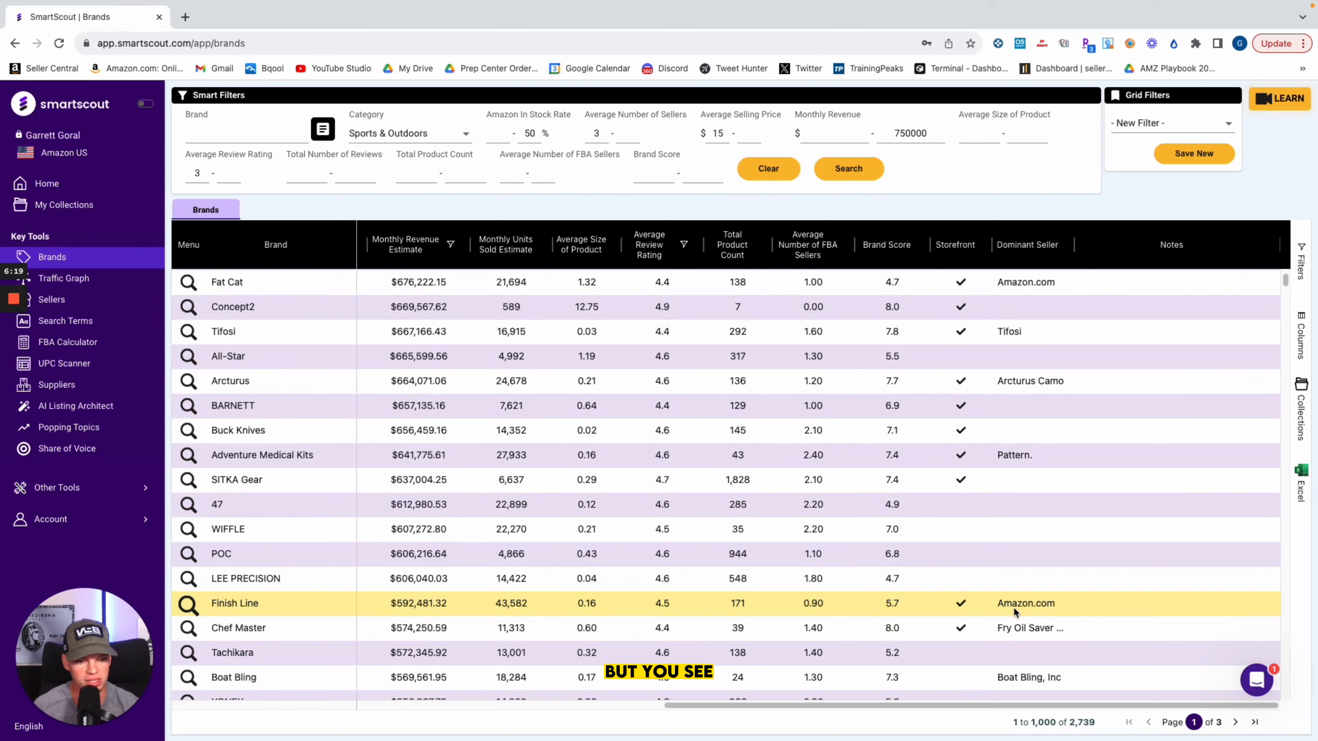
{"action": "scroll", "coordinate": [1014, 613], "scroll_direction": "down", "scroll_amount": 1}
{"action": "scroll", "coordinate": [1014, 606], "scroll_direction": "up", "scroll_amount": 6}
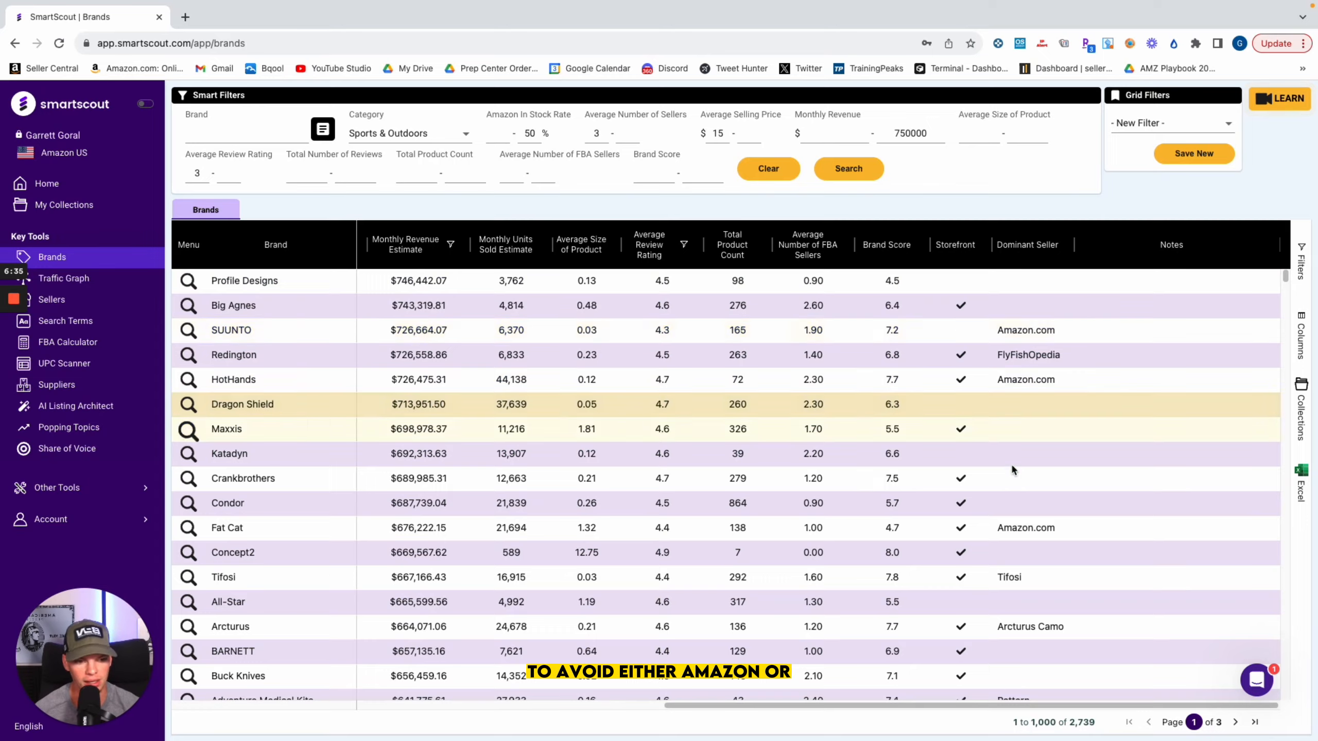
{"action": "scroll", "coordinate": [1014, 466], "scroll_direction": "down", "scroll_amount": 20}
{"action": "scroll", "coordinate": [1014, 474], "scroll_direction": "down", "scroll_amount": 1}
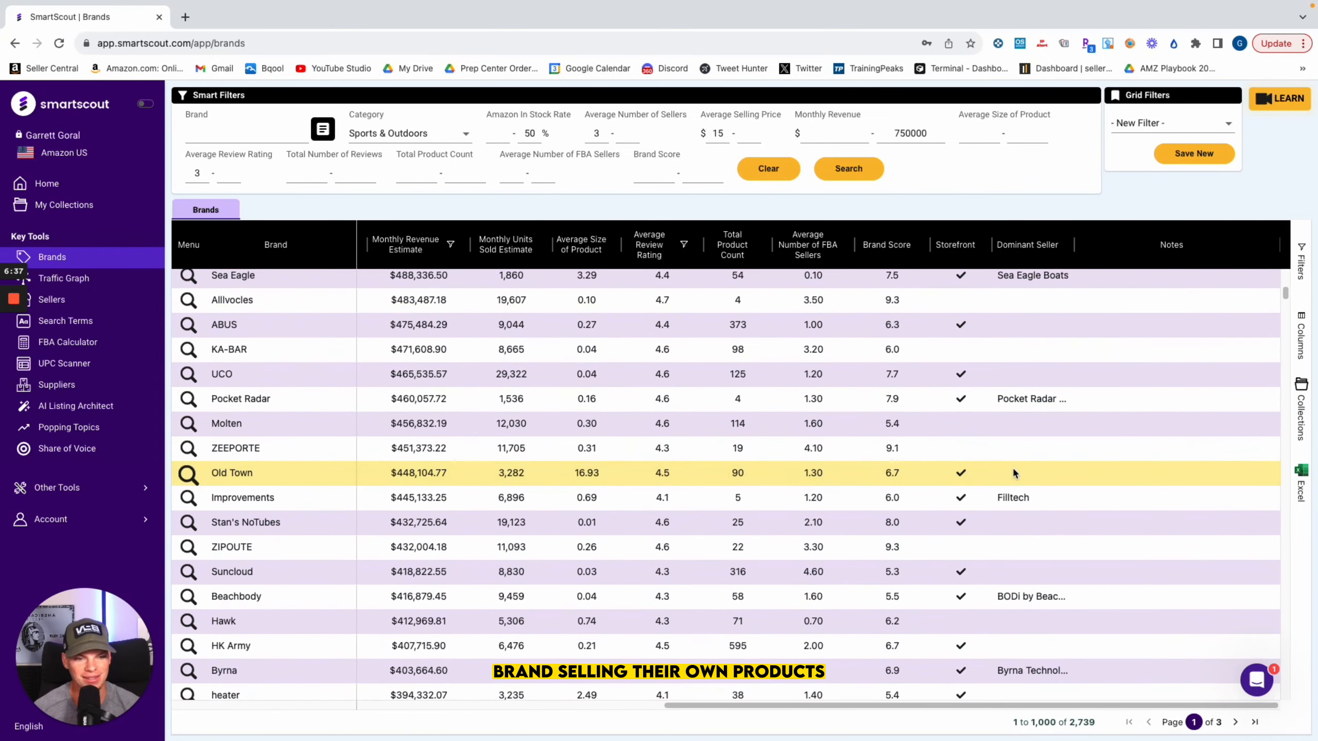
{"action": "scroll", "coordinate": [1016, 466], "scroll_direction": "up", "scroll_amount": 1}
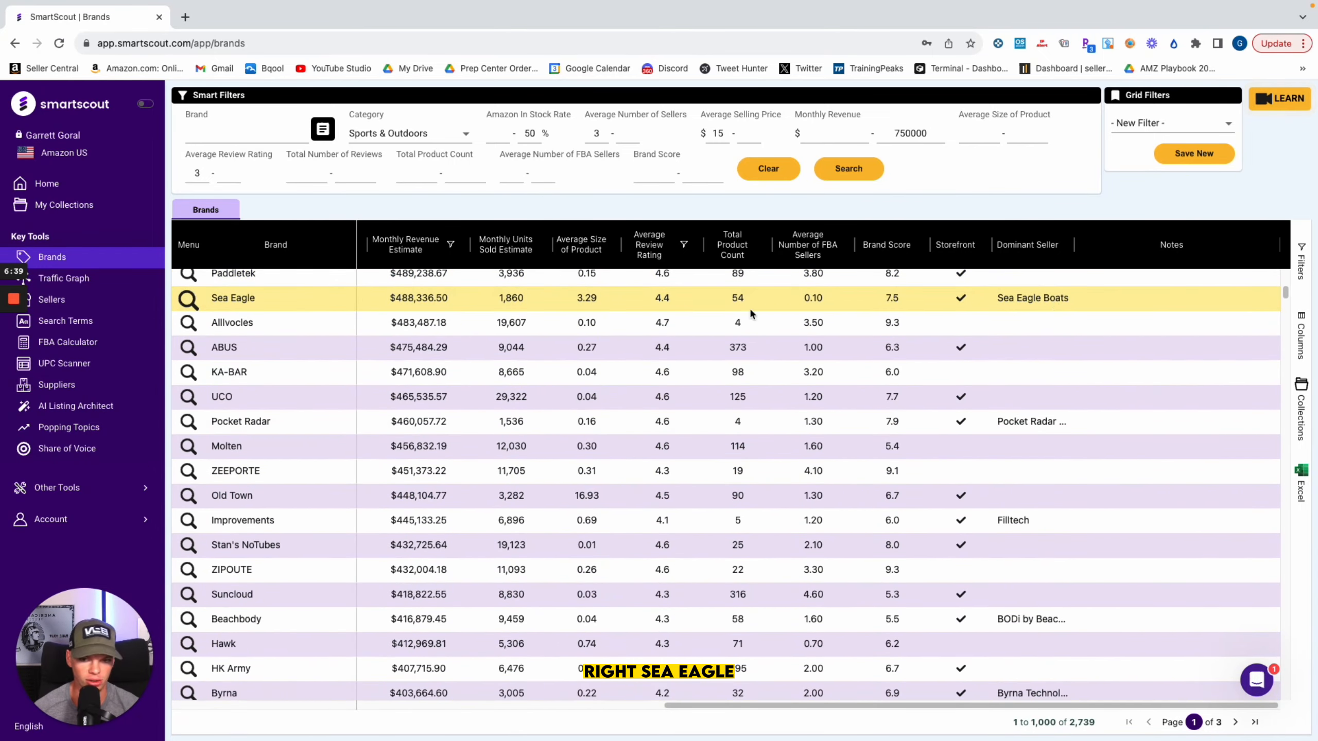
{"action": "scroll", "coordinate": [835, 521], "scroll_direction": "up", "scroll_amount": 20}
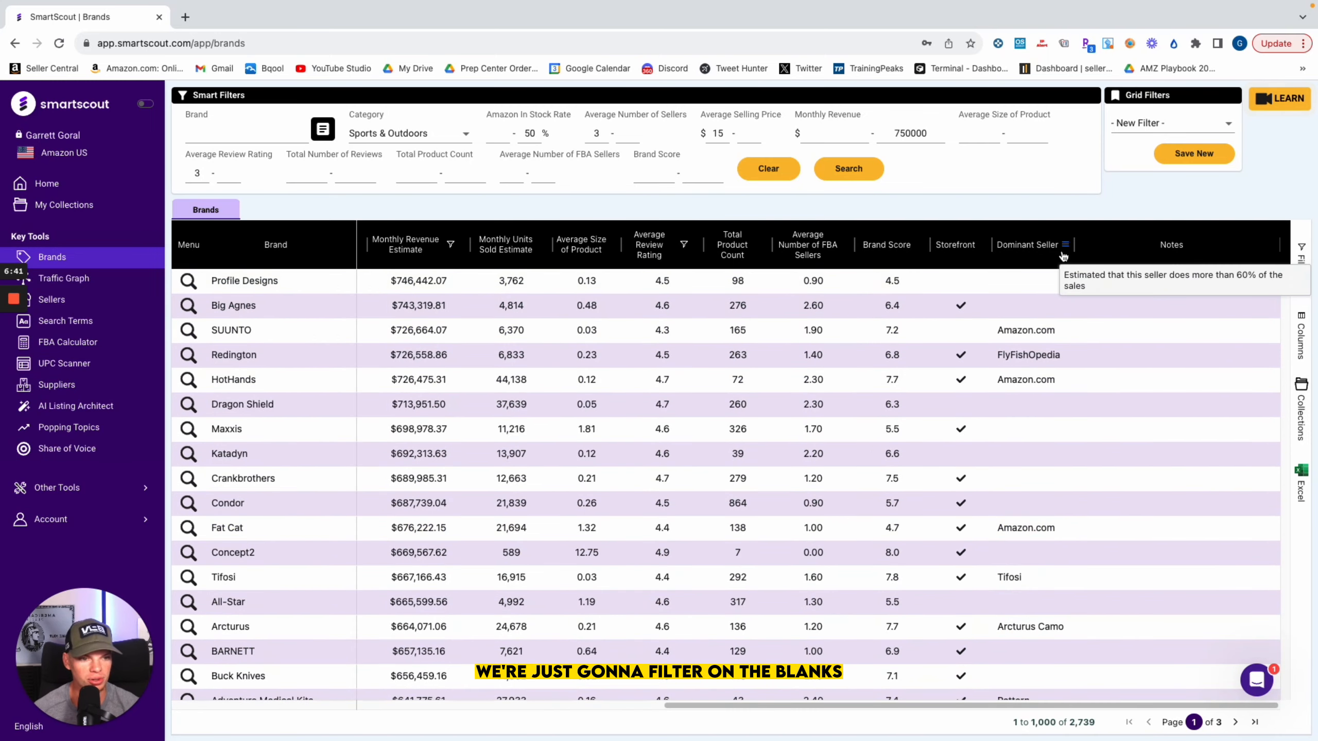
Filter the Dominant Seller column to Blanks and look through the remaining brands.
{"action": "left_click", "coordinate": [1068, 245]}
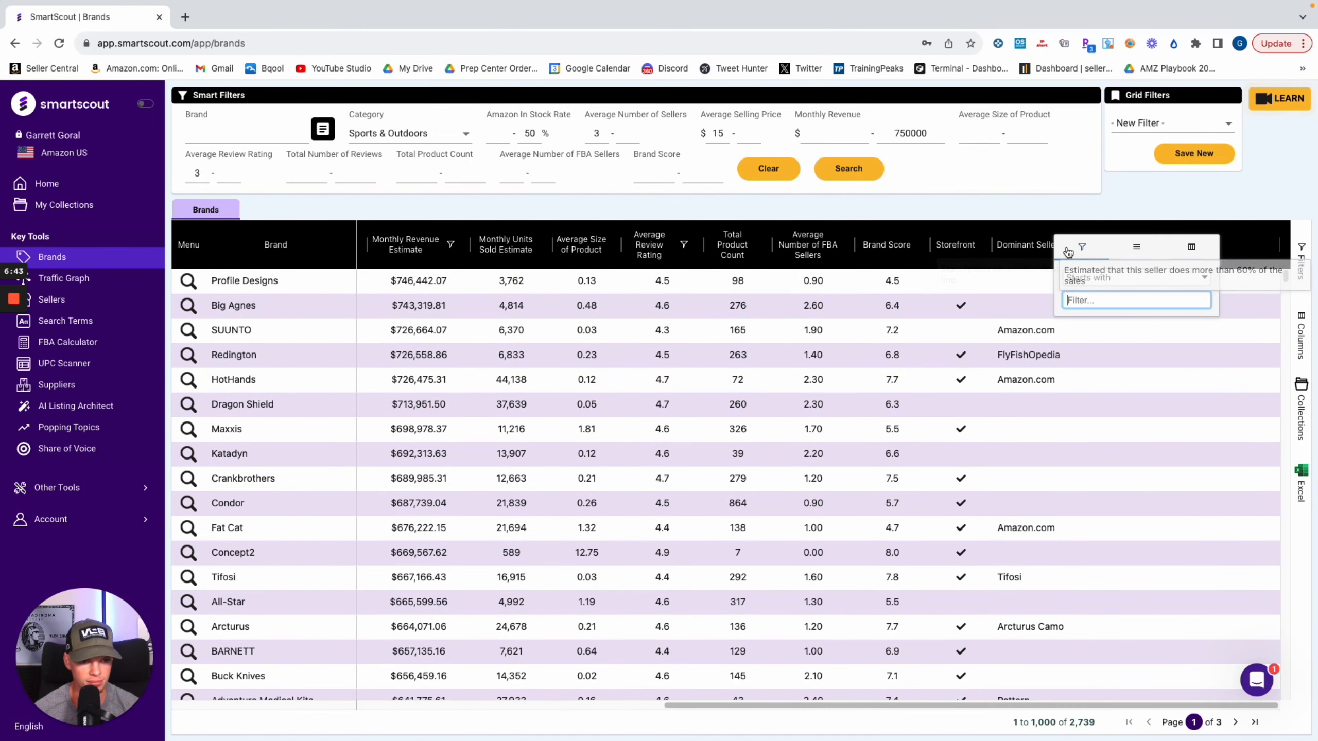
{"action": "left_click", "coordinate": [1106, 279]}
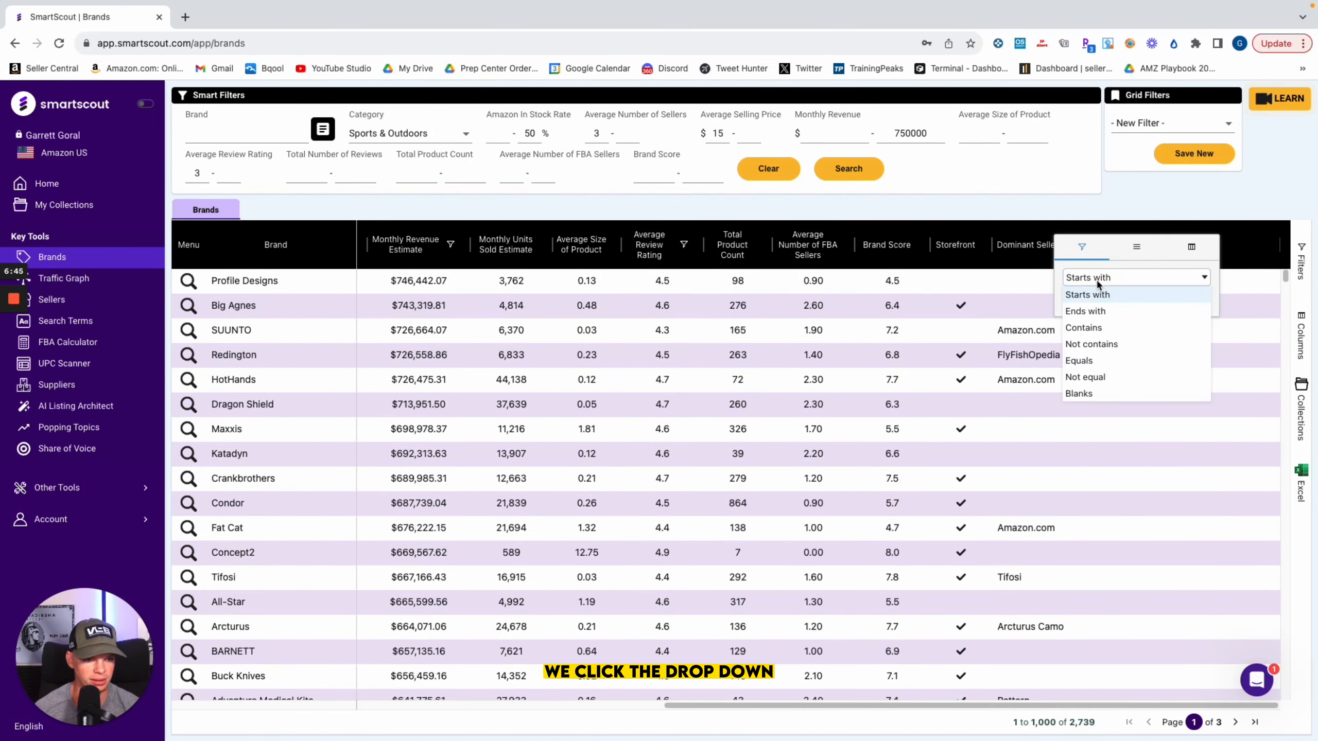
{"action": "left_click", "coordinate": [1079, 393]}
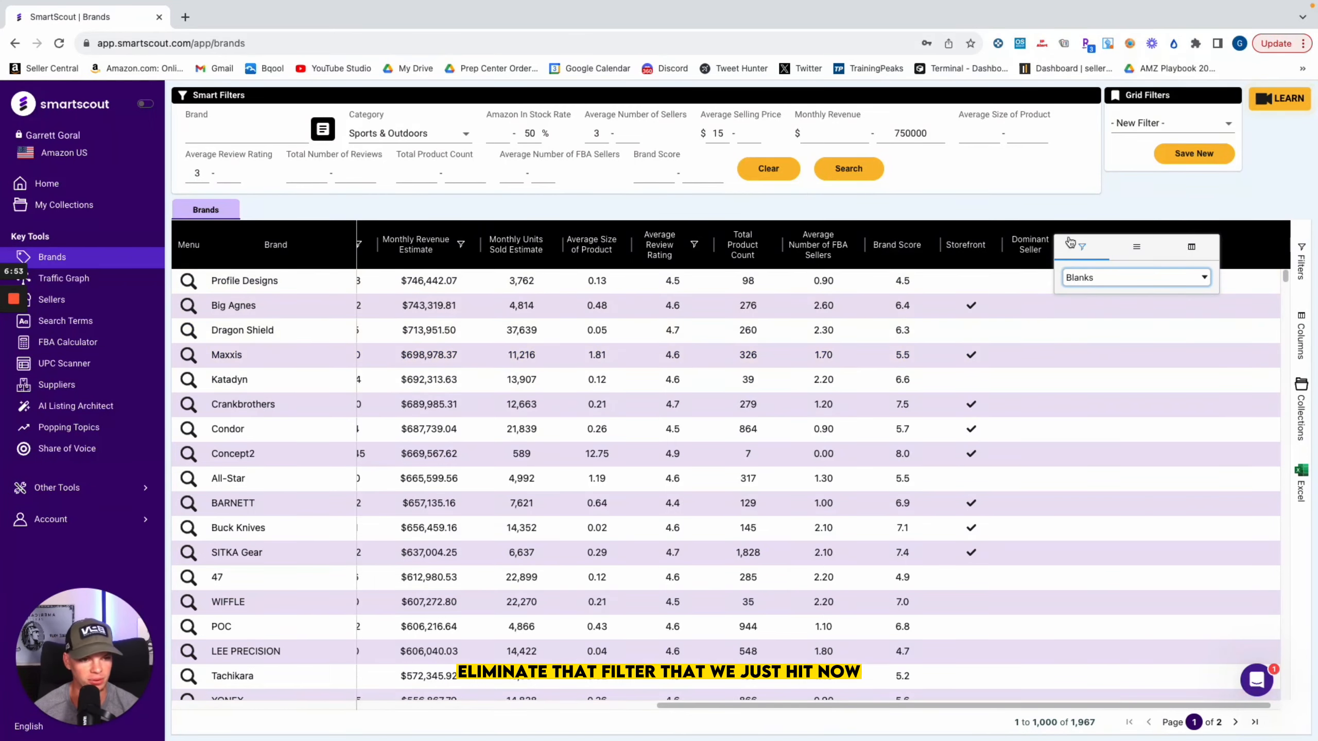
{"action": "left_click", "coordinate": [1151, 202]}
{"action": "scroll", "coordinate": [941, 420], "scroll_direction": "down", "scroll_amount": 10}
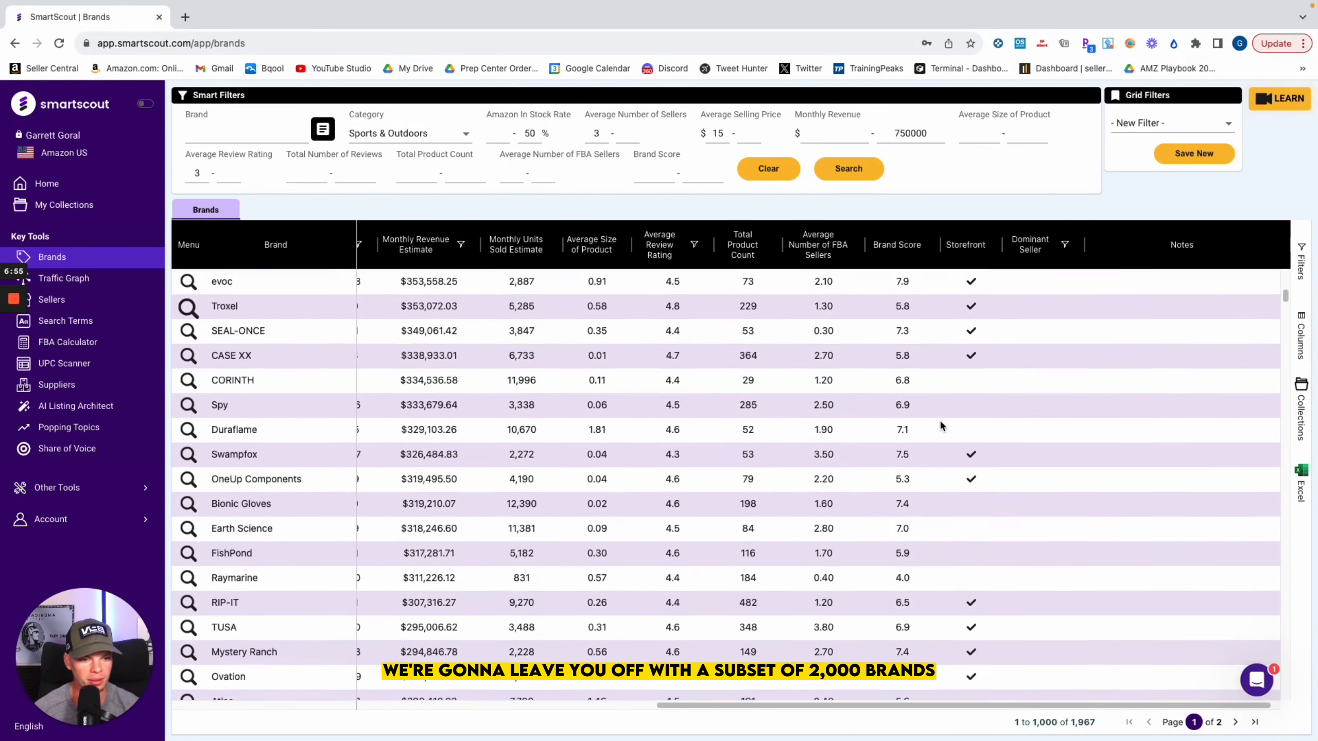
{"action": "scroll", "coordinate": [941, 416], "scroll_direction": "down", "scroll_amount": 10}
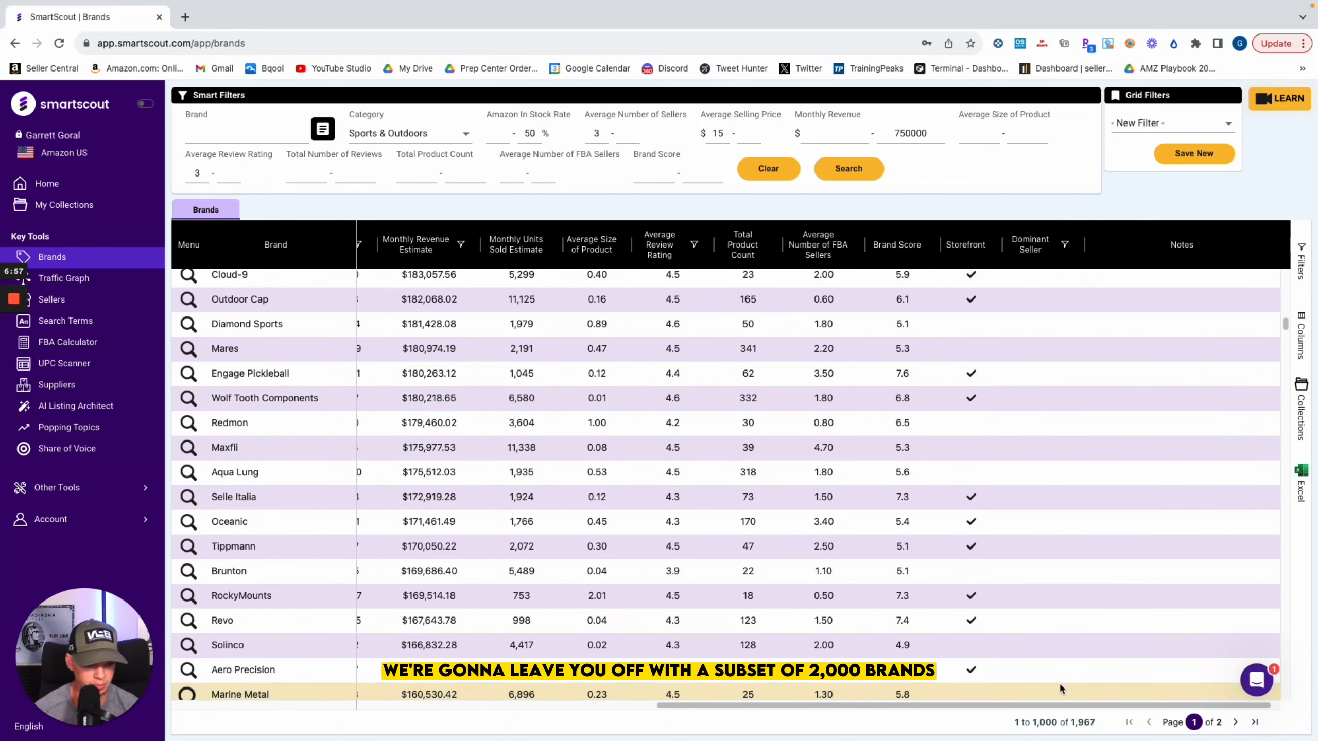
{"action": "scroll", "coordinate": [1046, 605], "scroll_direction": "up", "scroll_amount": 5}
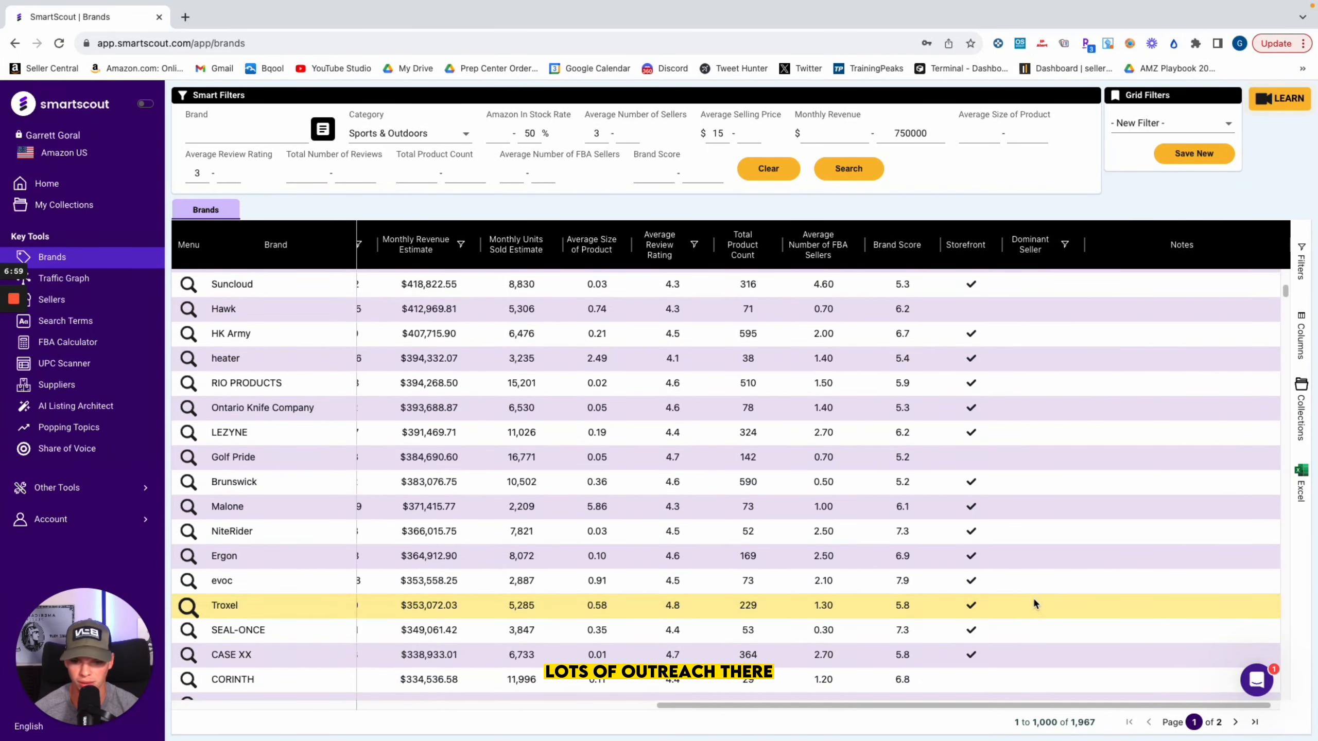
{"action": "scroll", "coordinate": [1027, 585], "scroll_direction": "up", "scroll_amount": 5}
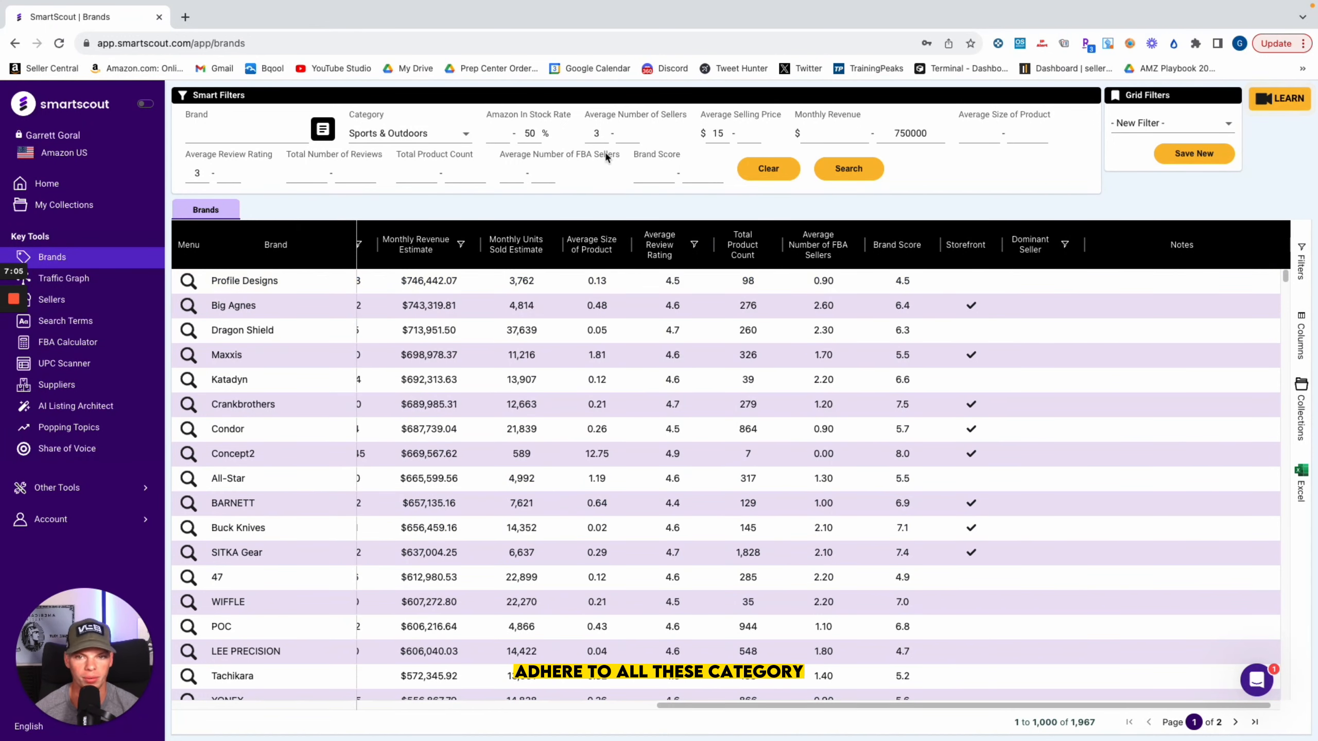
Filter the Primary Subcategory column to entries that contain "camping".
{"action": "left_click_drag", "start_coordinate": [933, 705], "coordinate": [582, 686]}
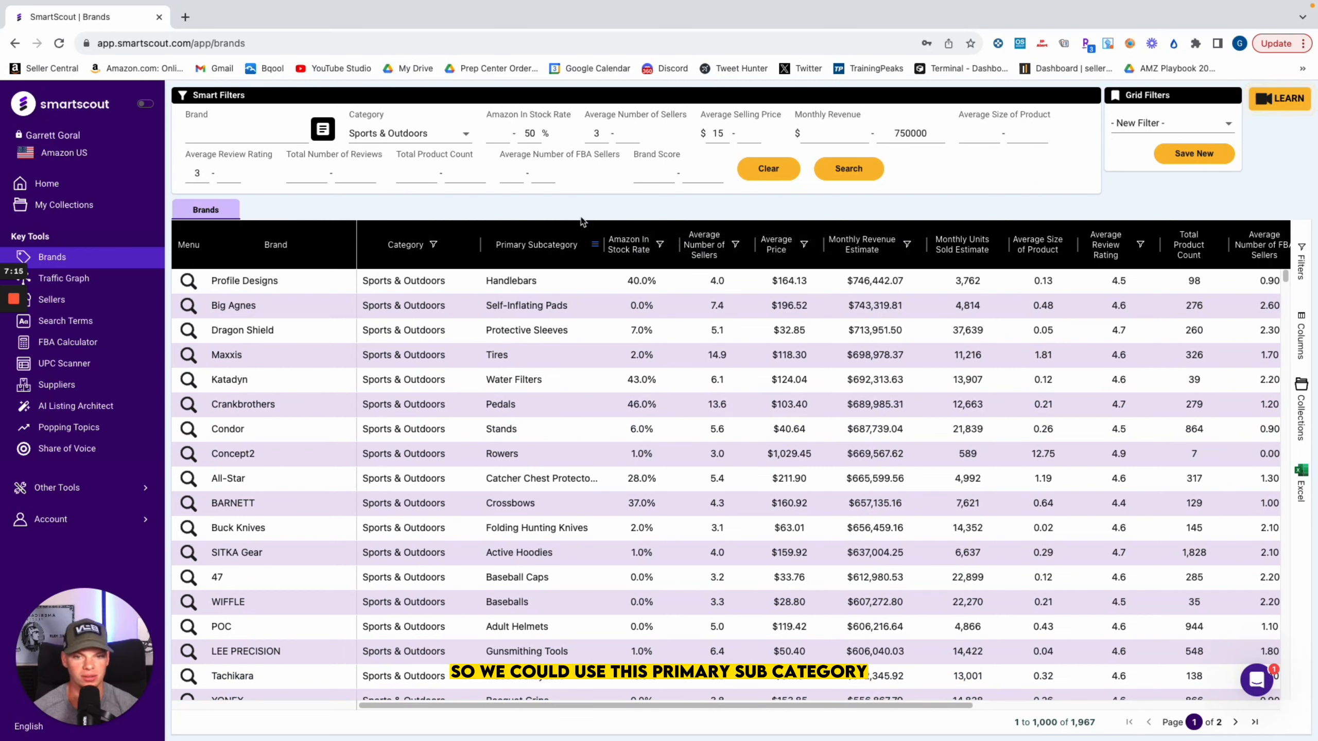
{"action": "left_click", "coordinate": [596, 245]}
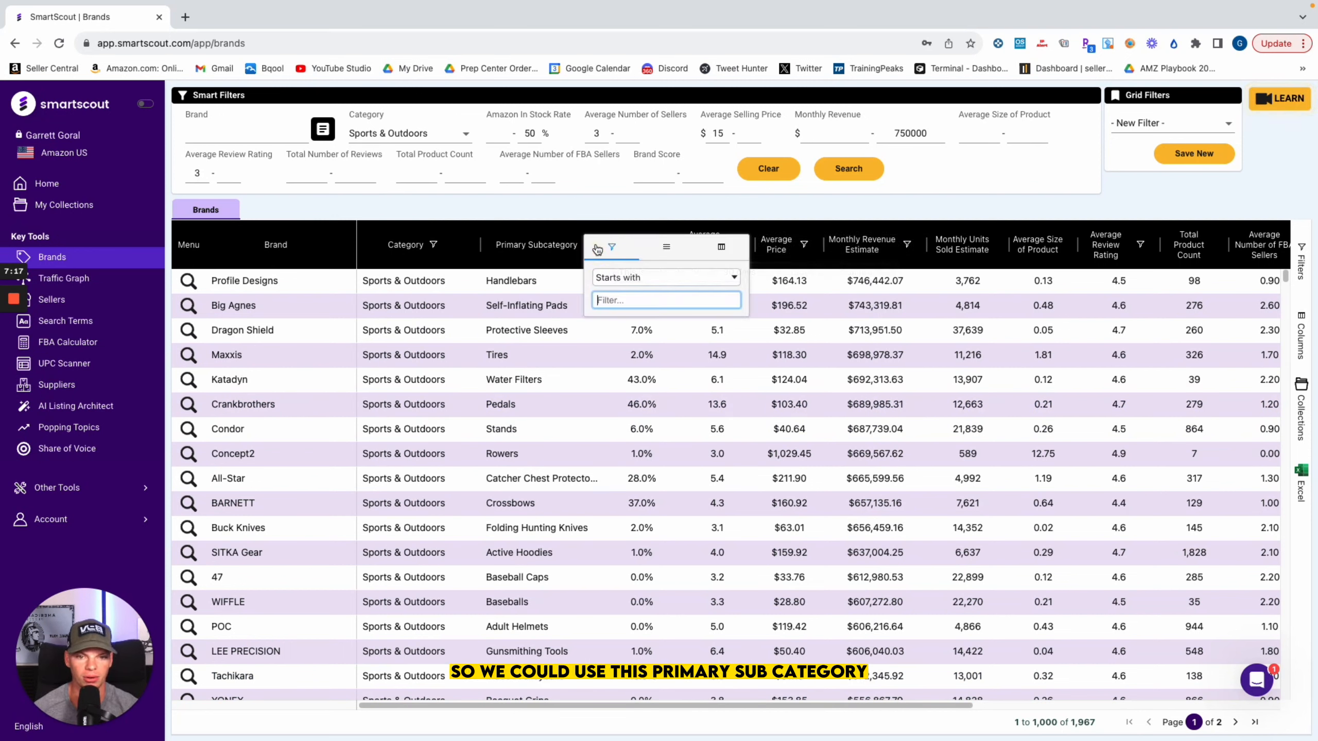
{"action": "left_click", "coordinate": [628, 282]}
{"action": "left_click", "coordinate": [626, 332]}
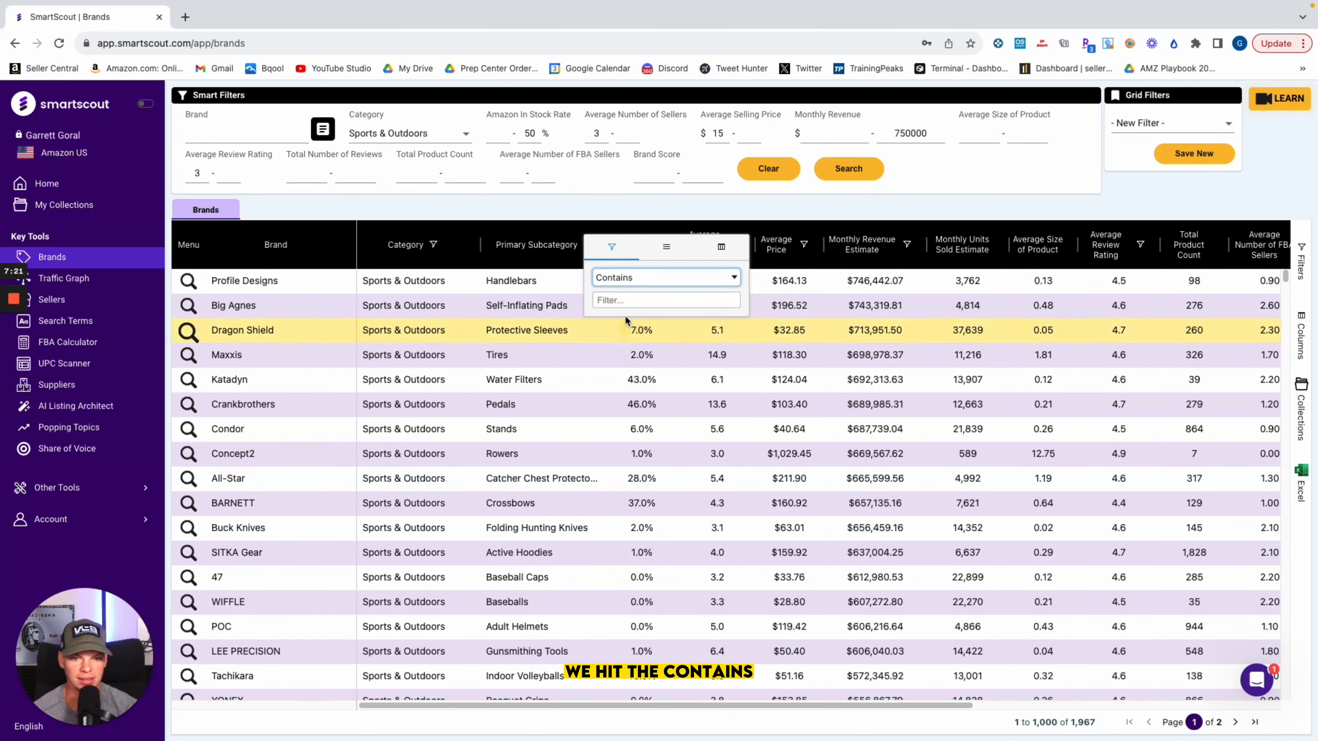
{"action": "left_click", "coordinate": [629, 306]}
{"action": "type", "text": "campi"}
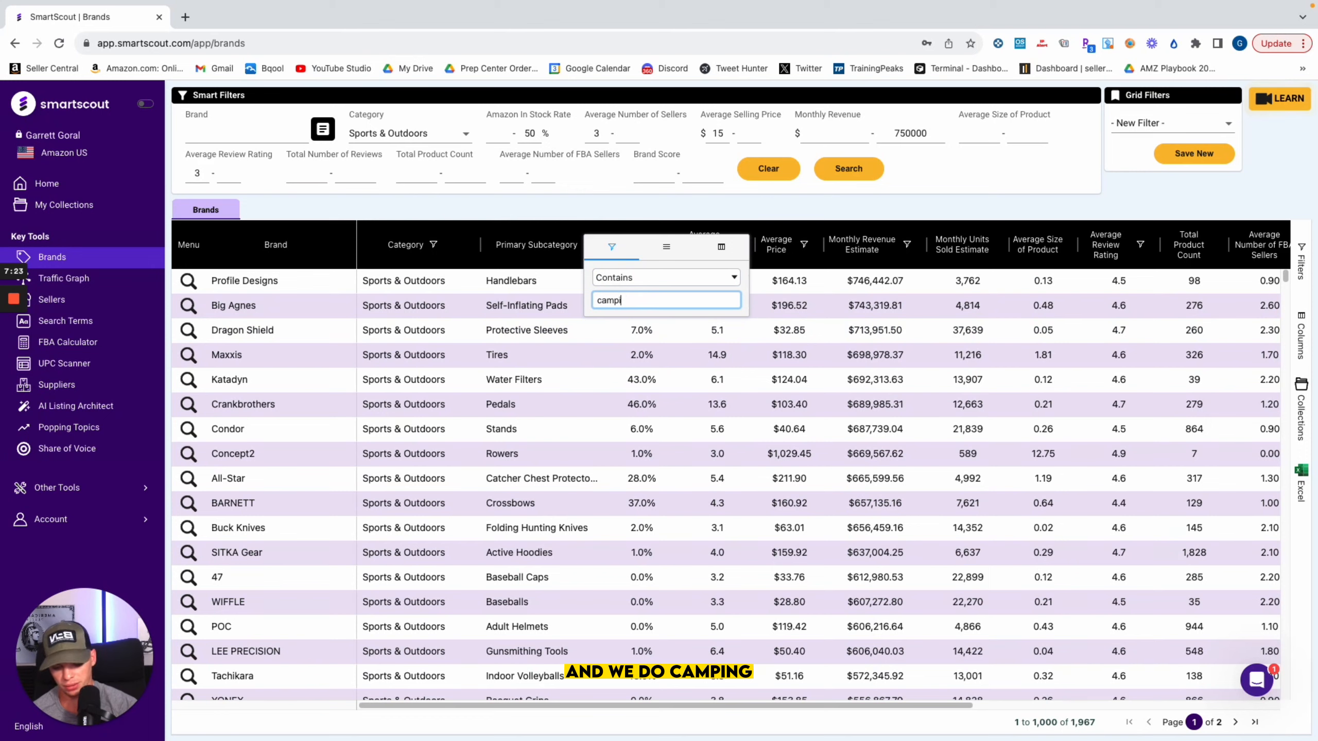
{"action": "type", "text": "ng"}
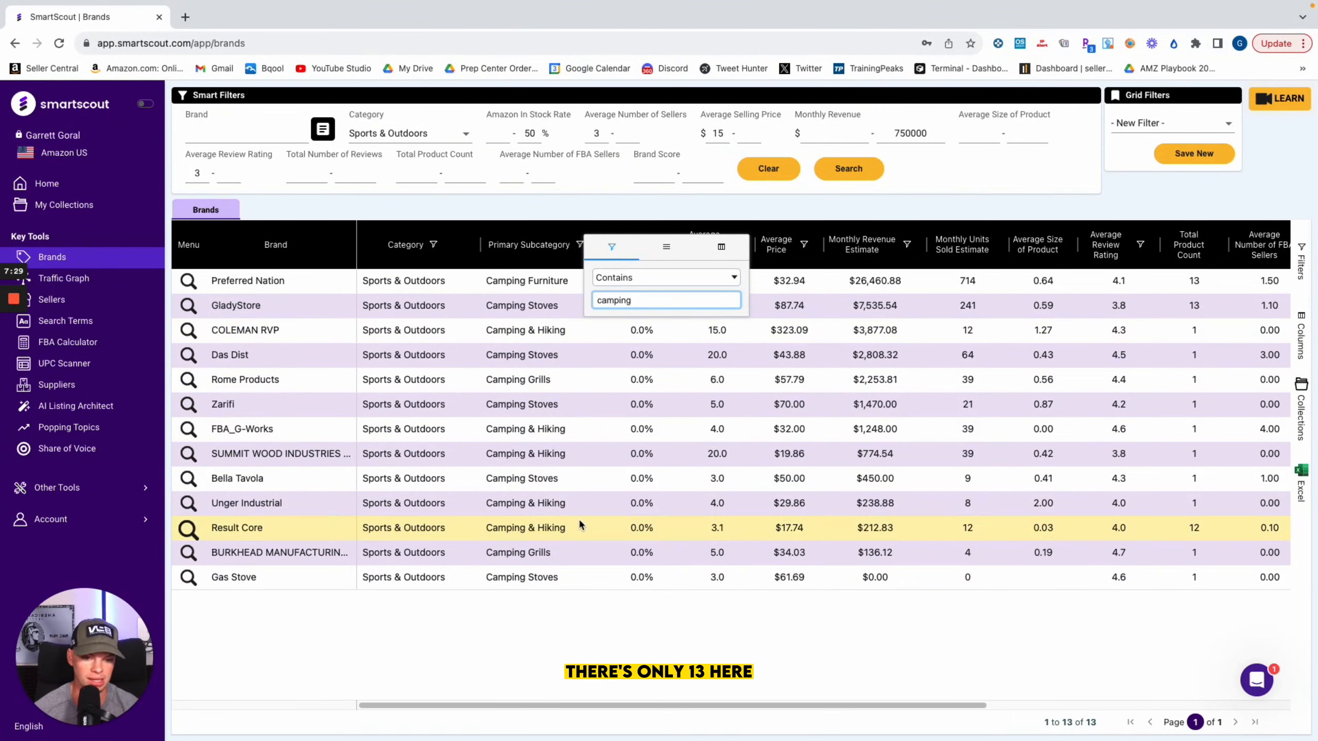
{"action": "left_click", "coordinate": [564, 670]}
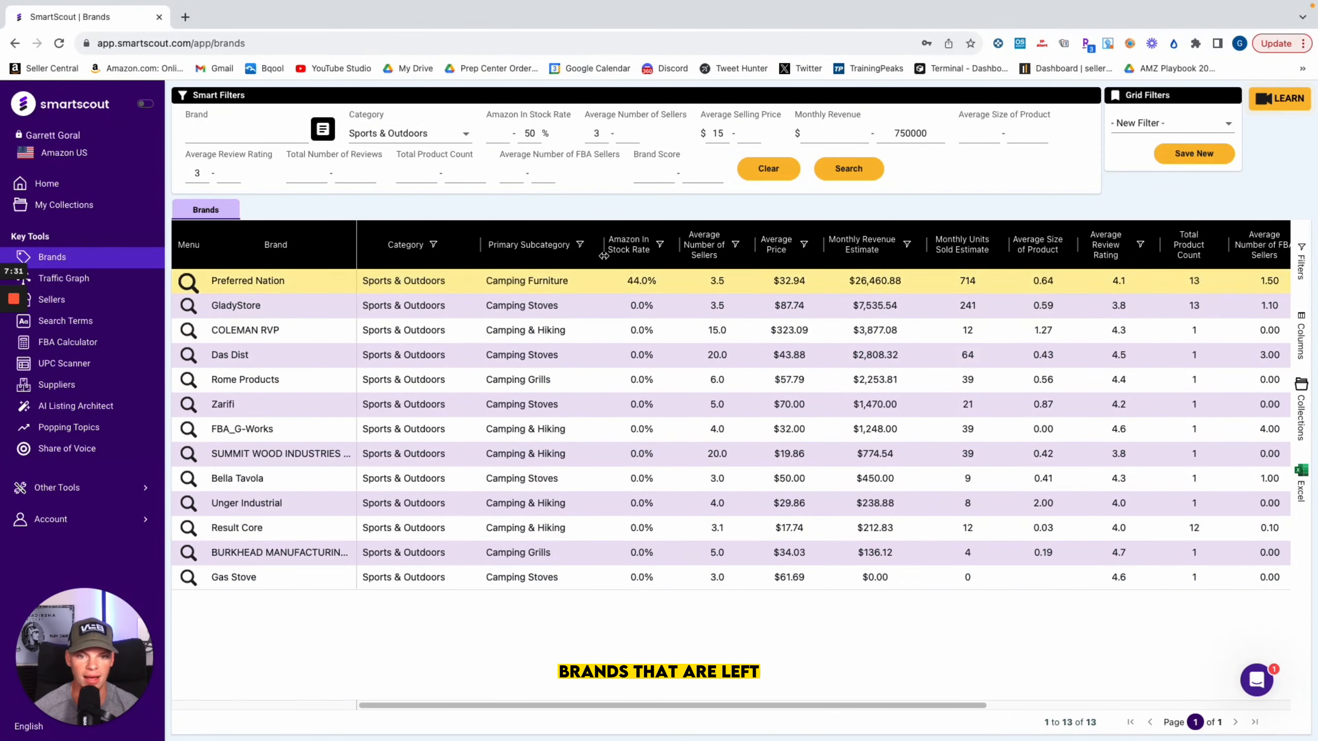
Try the Starts with condition on the "camping" subcategory filter and return it to Contains.
{"action": "left_click", "coordinate": [580, 245]}
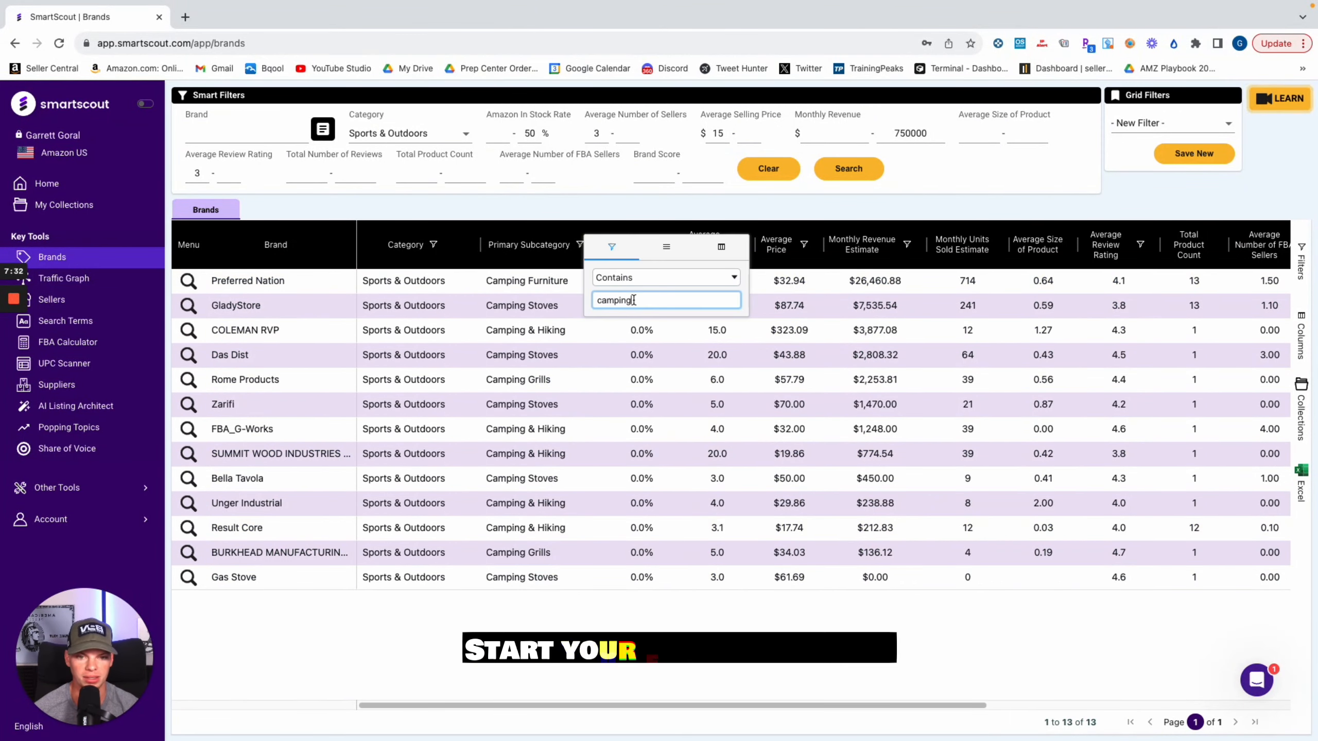
{"action": "left_click", "coordinate": [649, 275]}
{"action": "left_click", "coordinate": [652, 291]}
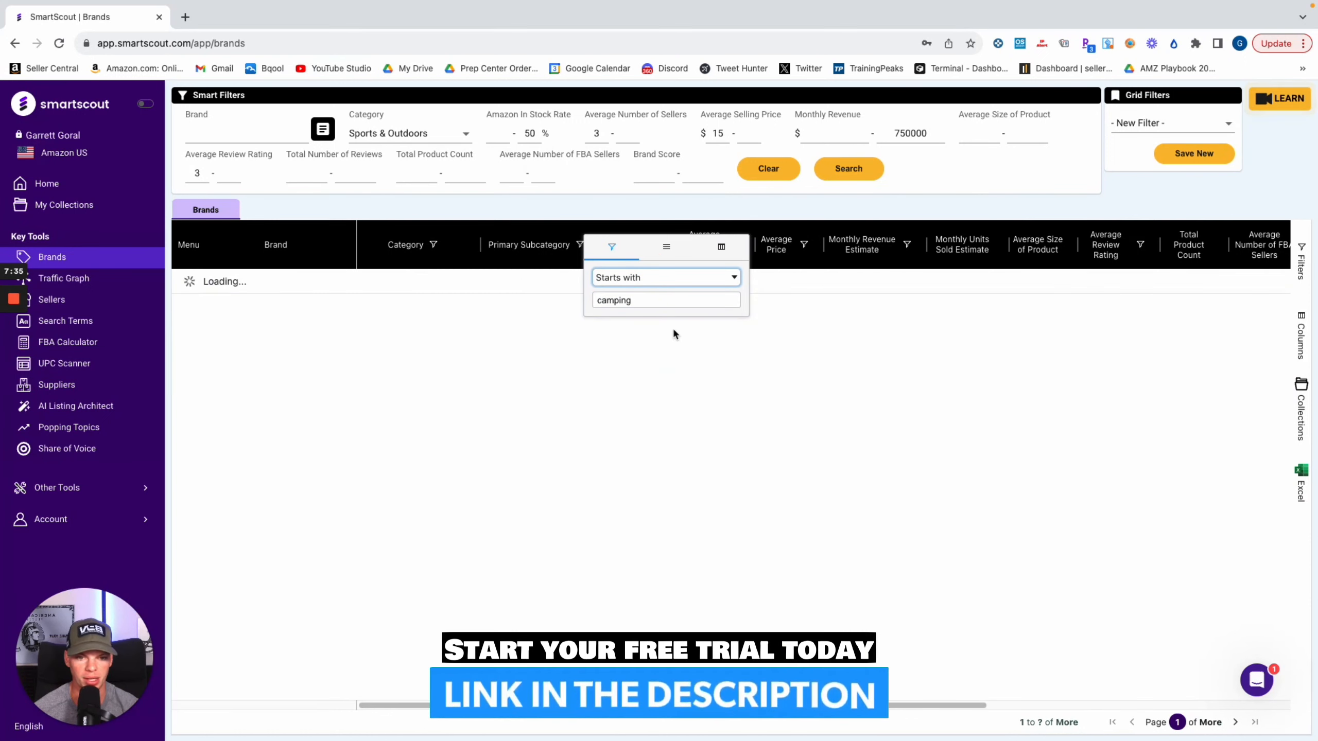
{"action": "left_click", "coordinate": [681, 277]}
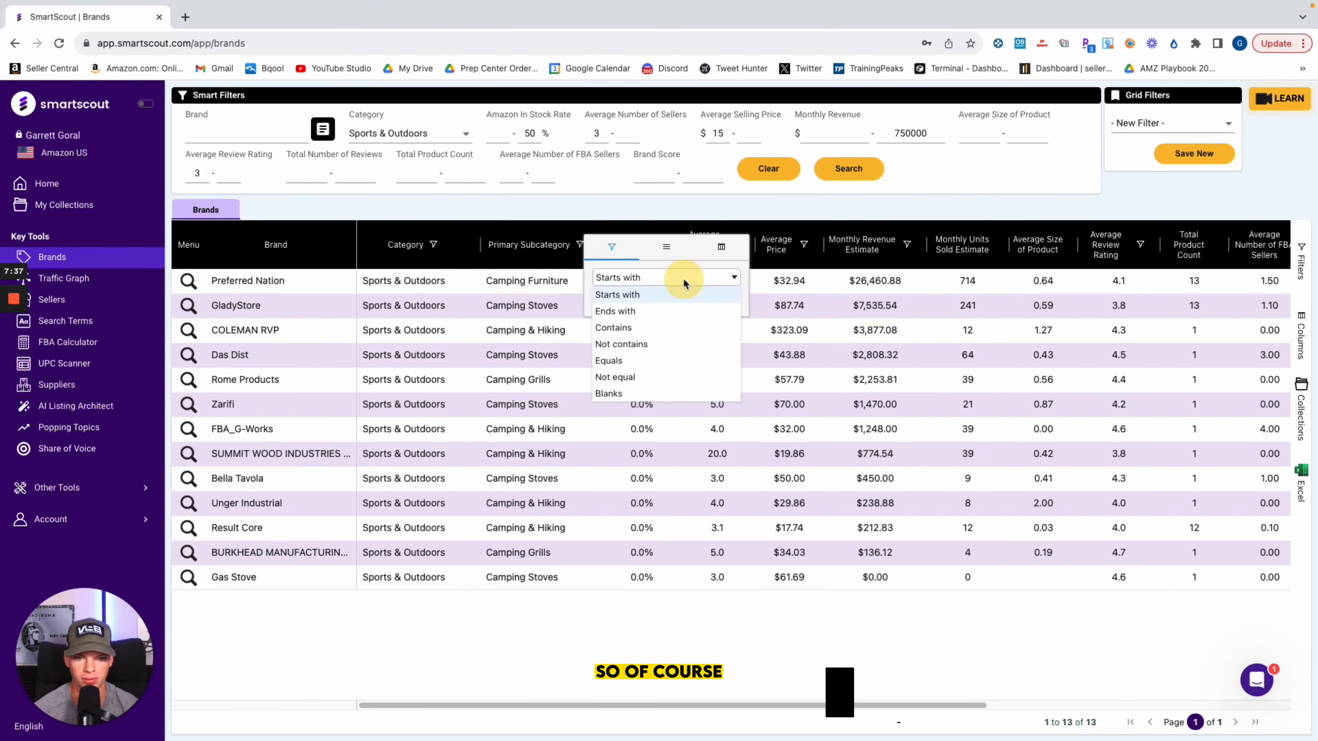
{"action": "left_click", "coordinate": [672, 328]}
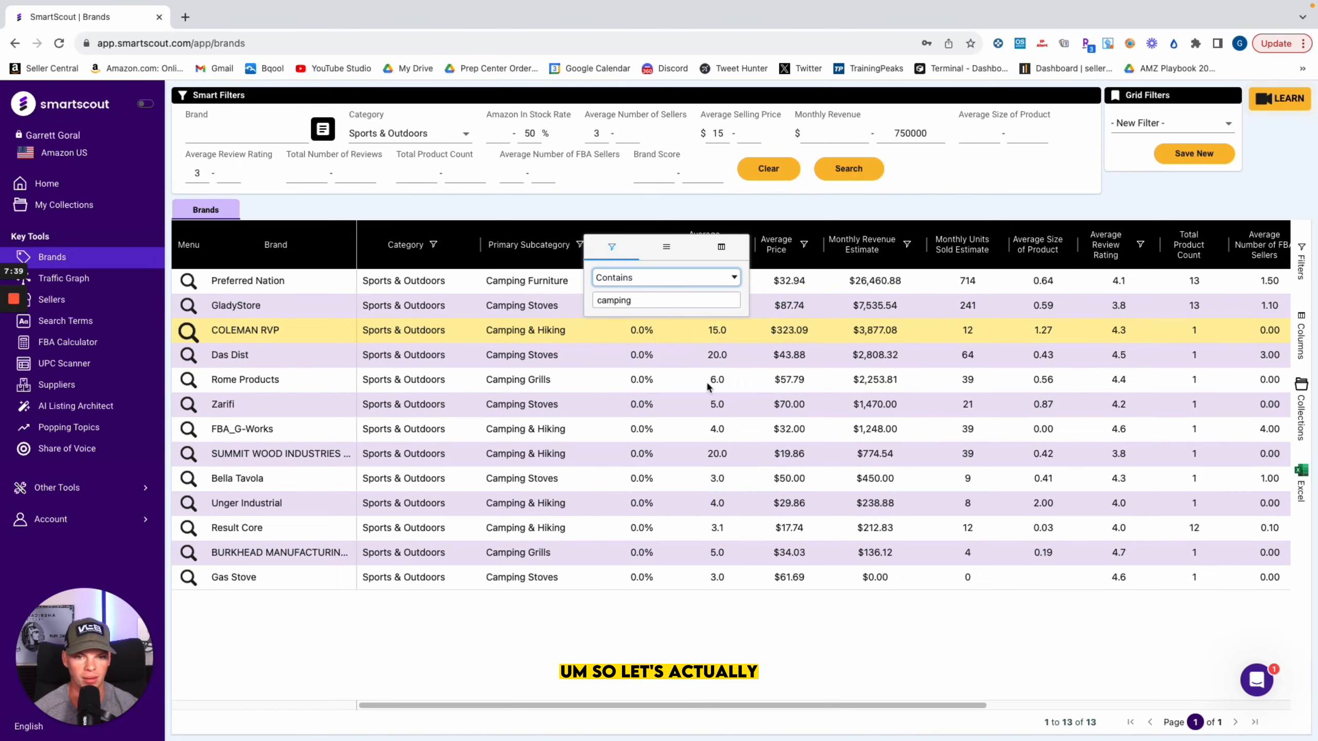
{"action": "left_click", "coordinate": [1007, 642]}
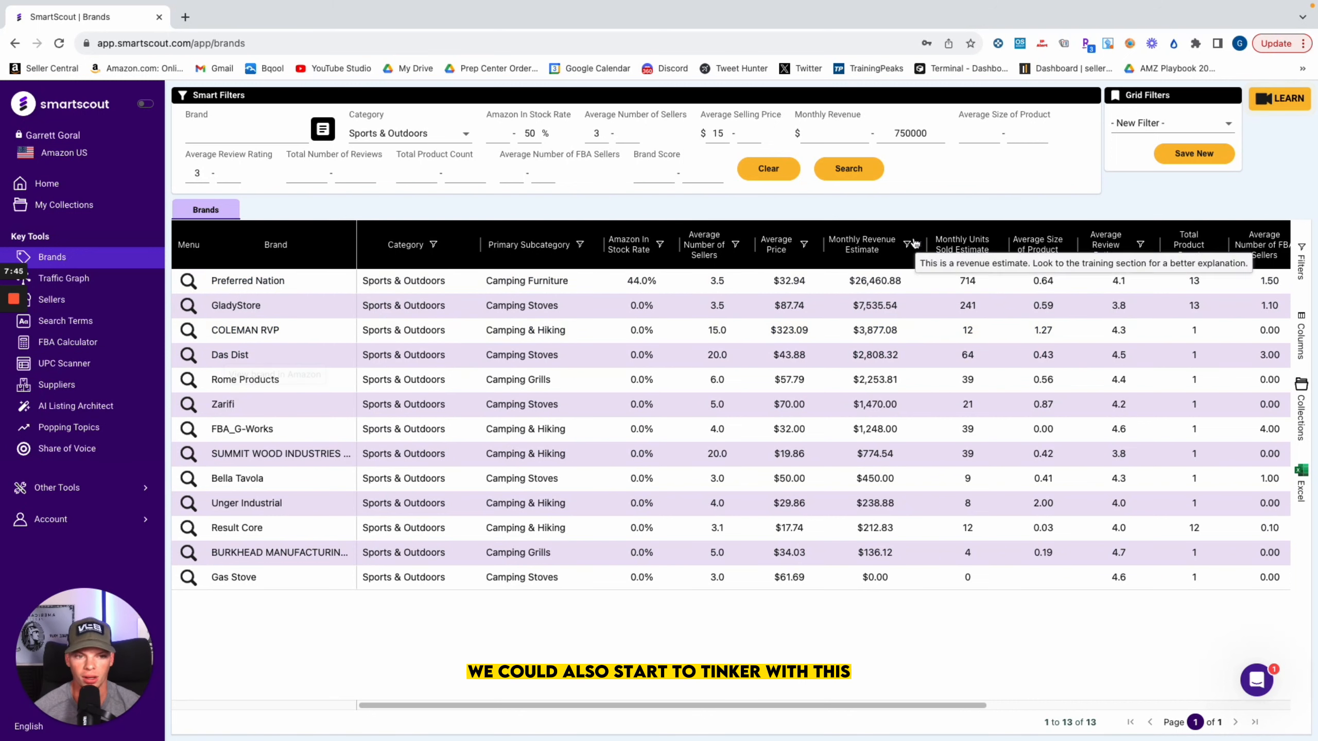
Remove the maximum monthly revenue limit from the smart filters and rerun the brand search.
{"action": "double_click", "coordinate": [916, 131]}
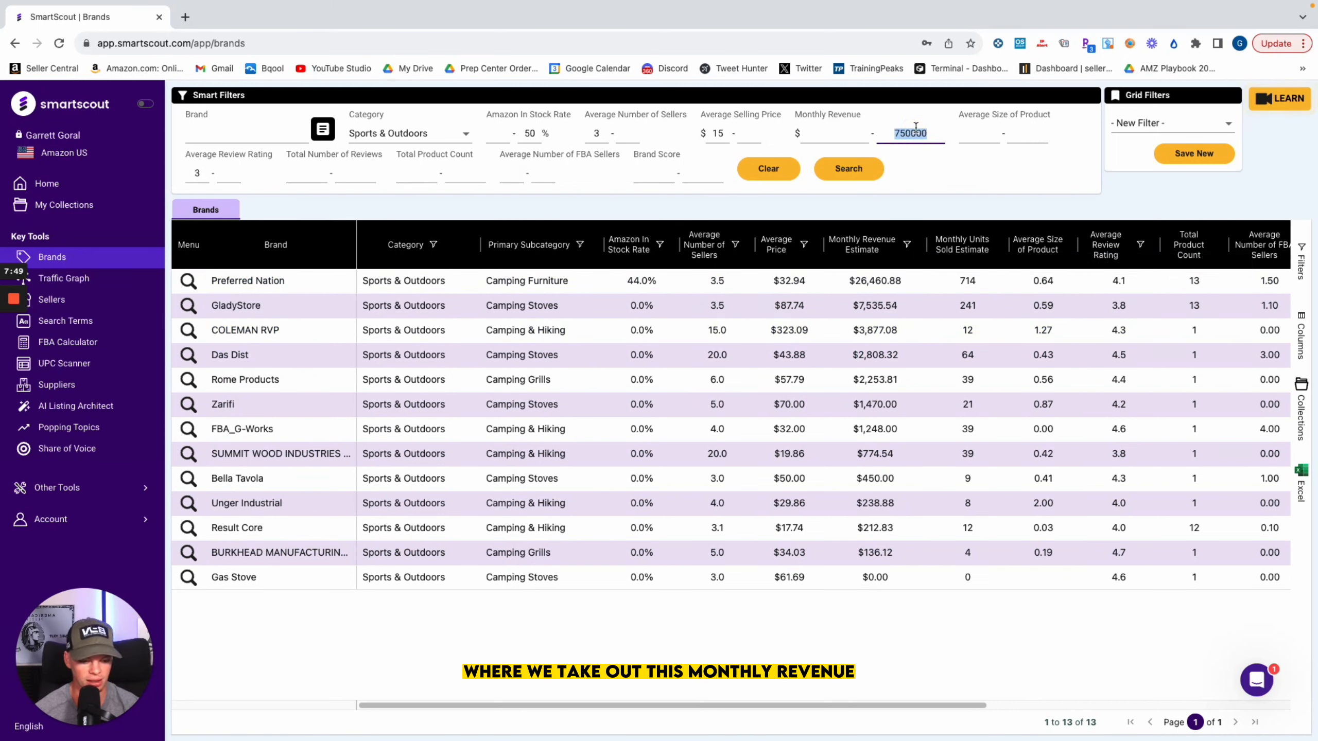
{"action": "key", "text": "BackSpace"}
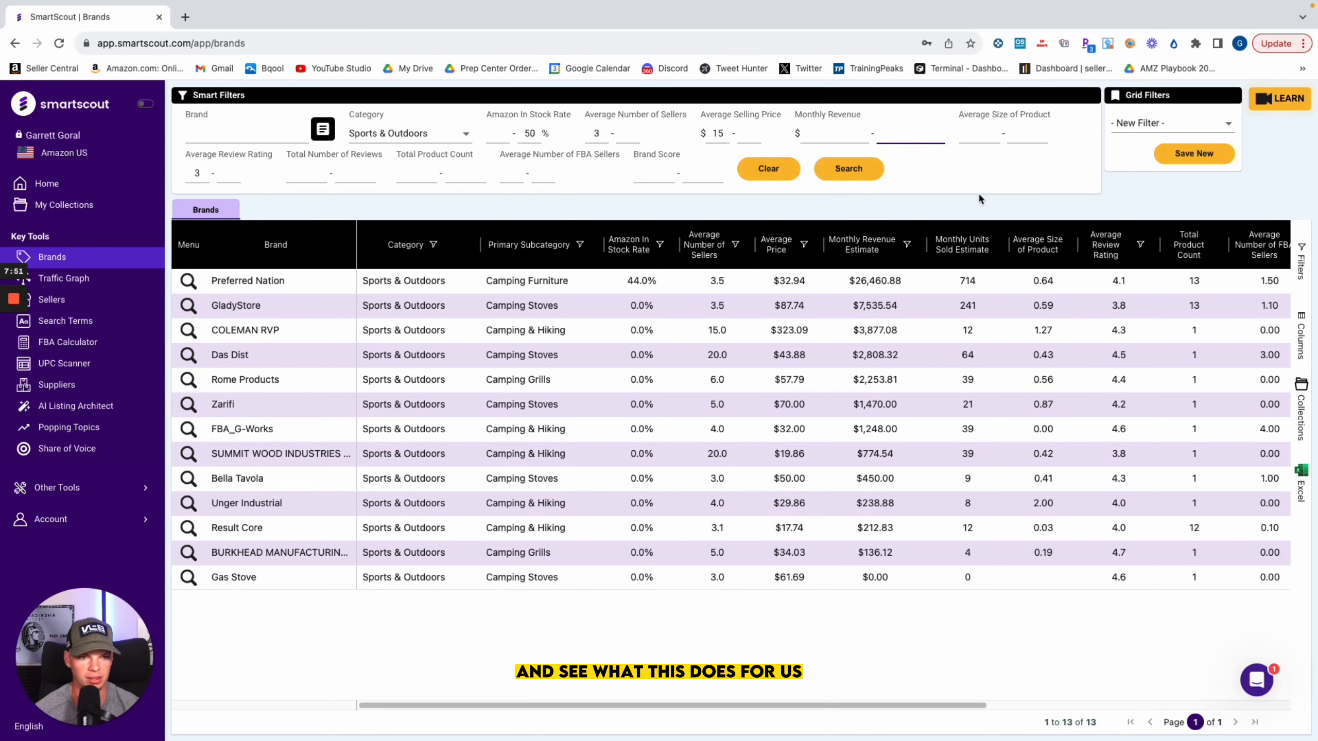
{"action": "left_click", "coordinate": [999, 214]}
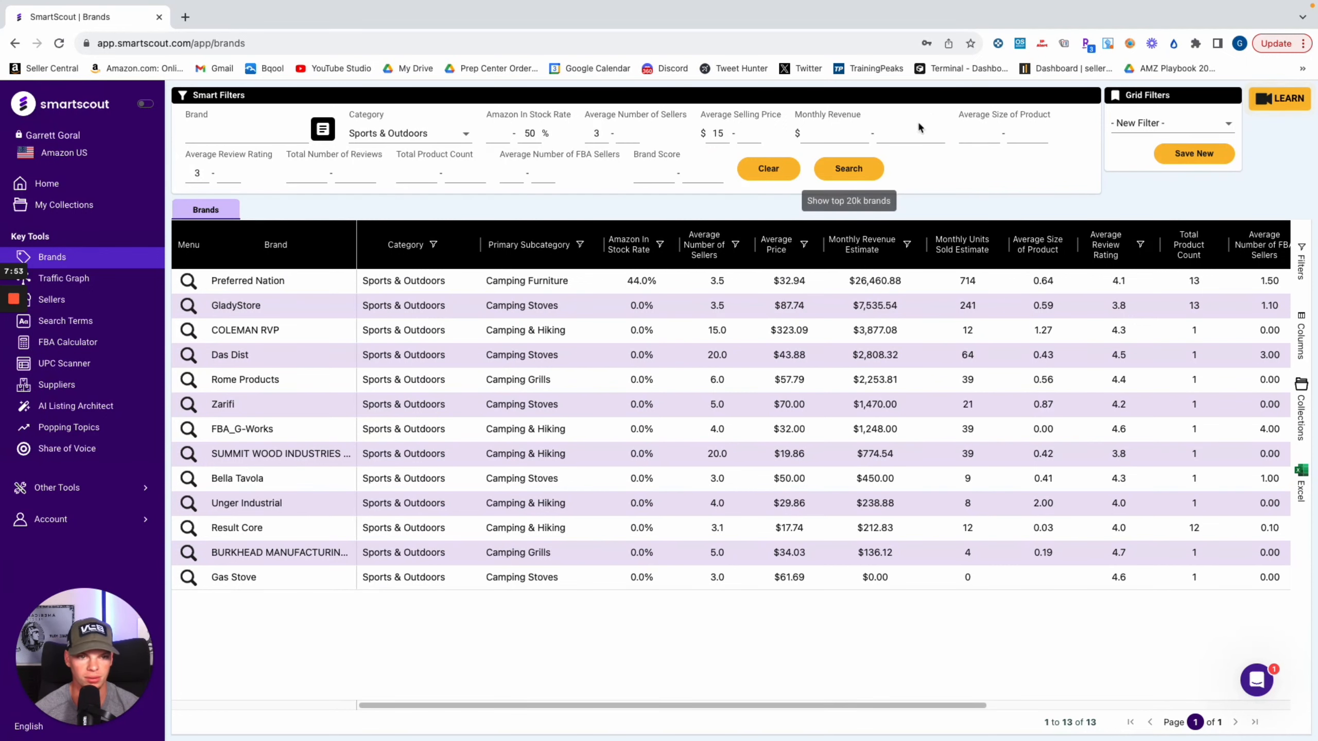
{"action": "left_click", "coordinate": [866, 179]}
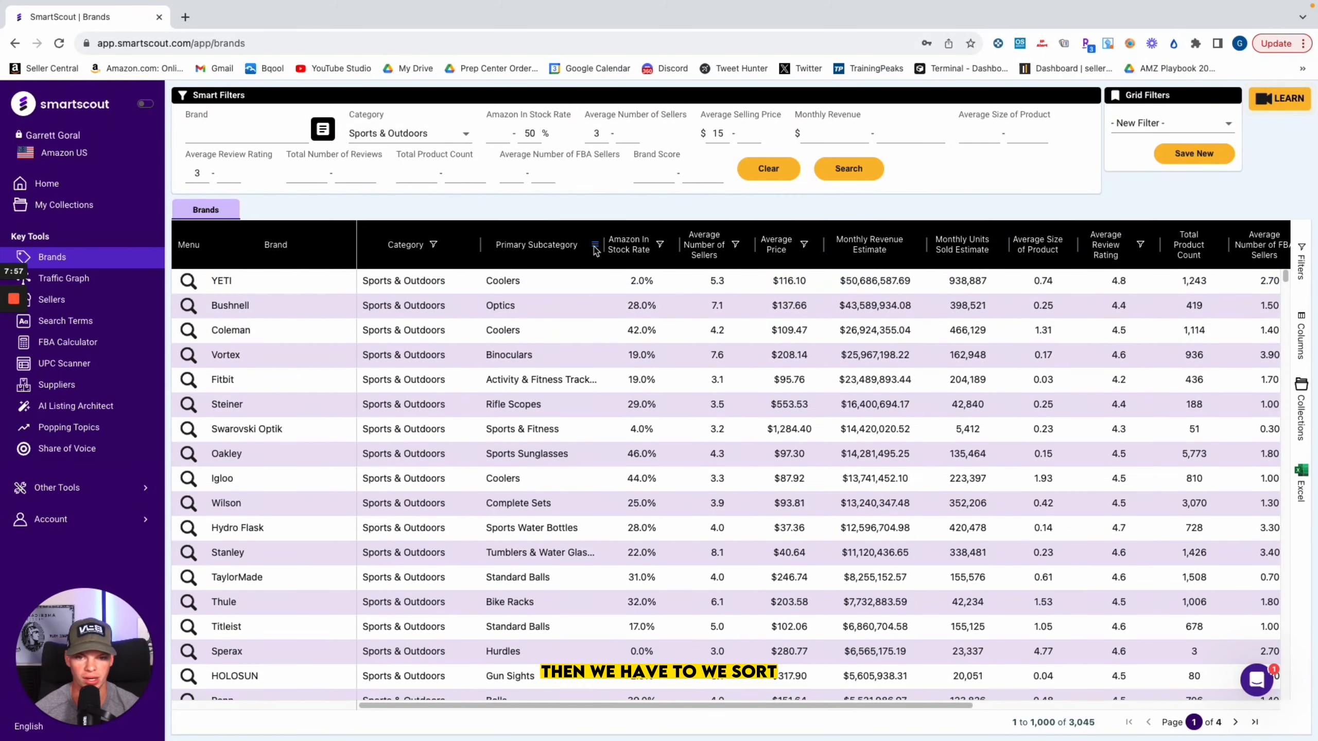
Limit the new search results to brands whose Primary Subcategory contains "camping".
{"action": "left_click", "coordinate": [659, 244]}
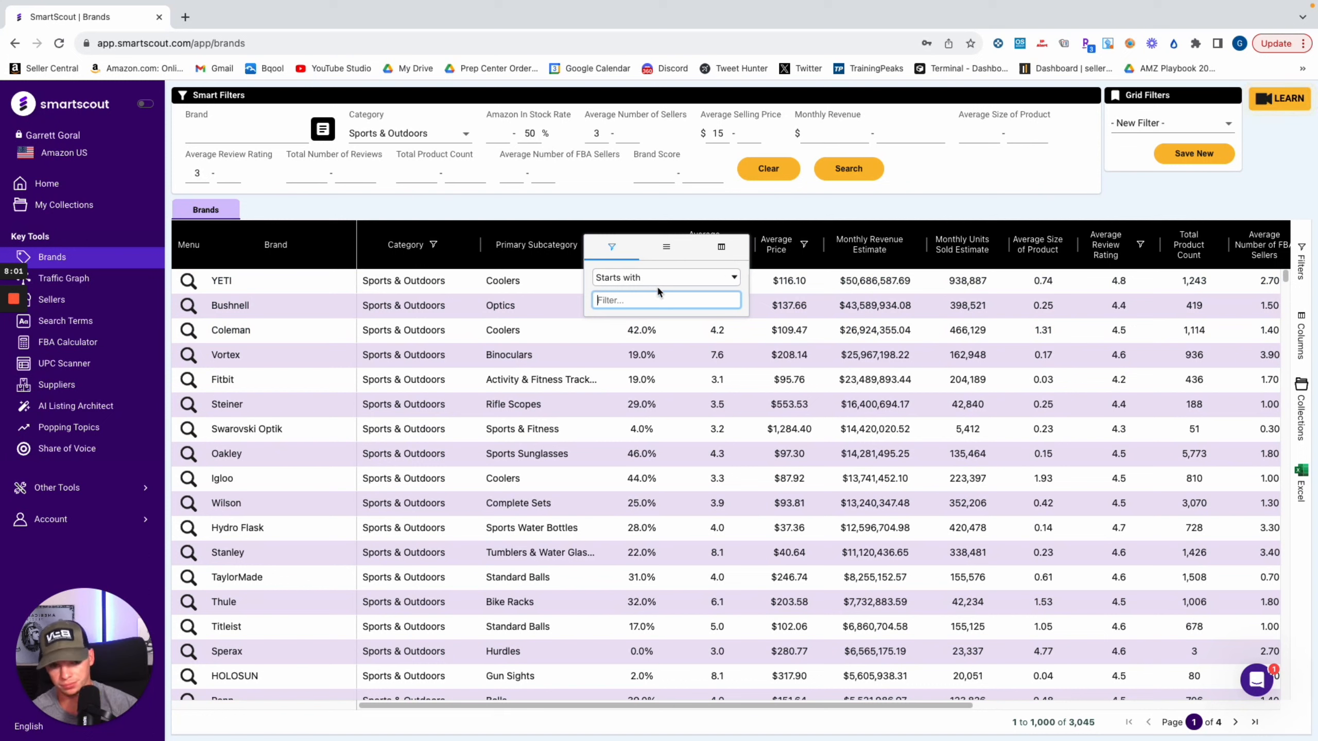
{"action": "left_click", "coordinate": [668, 276]}
{"action": "left_click", "coordinate": [661, 325]}
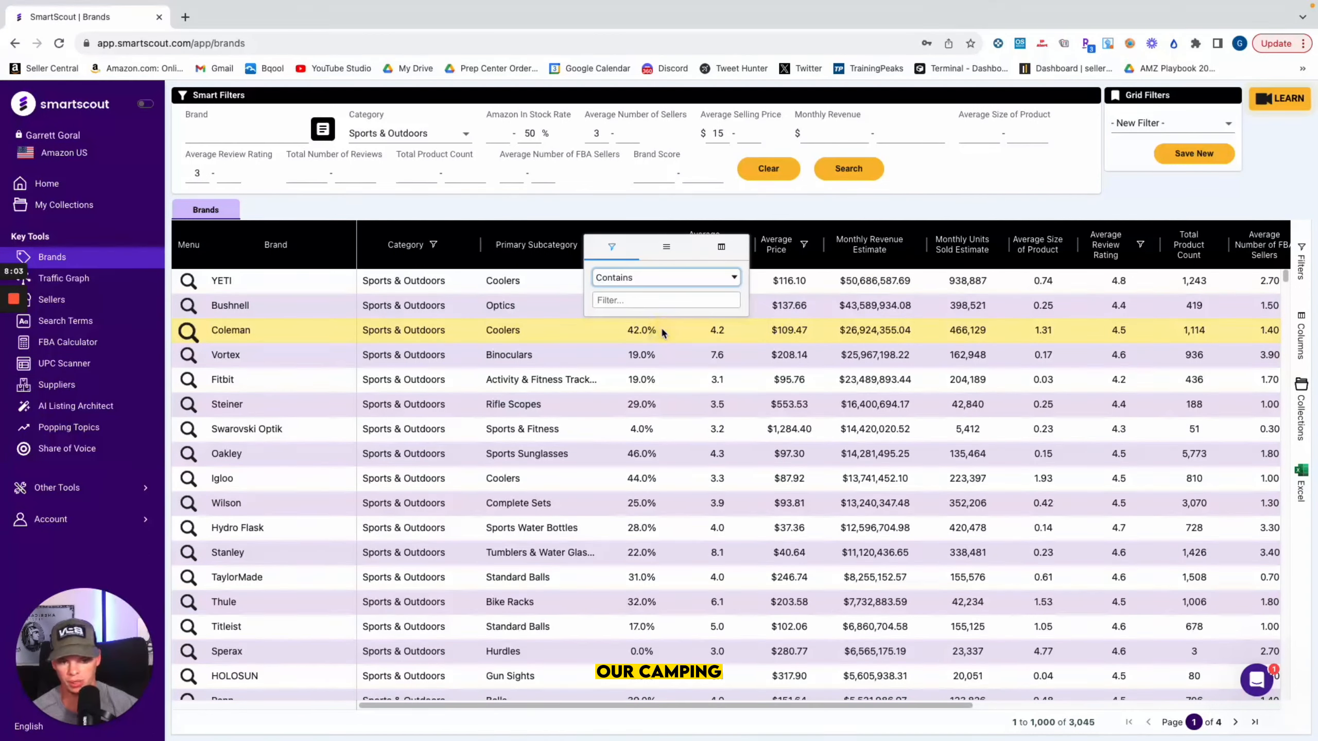
{"action": "left_click", "coordinate": [659, 303]}
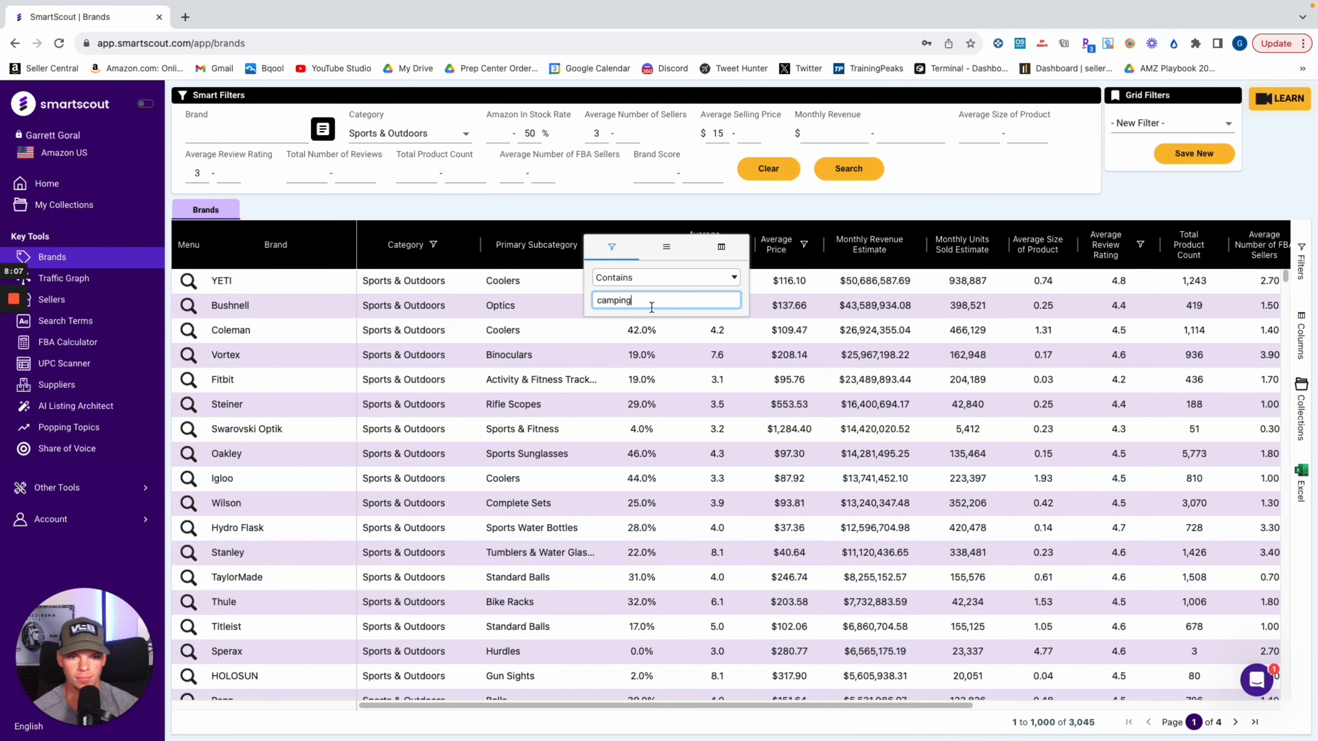
{"action": "left_click", "coordinate": [756, 223]}
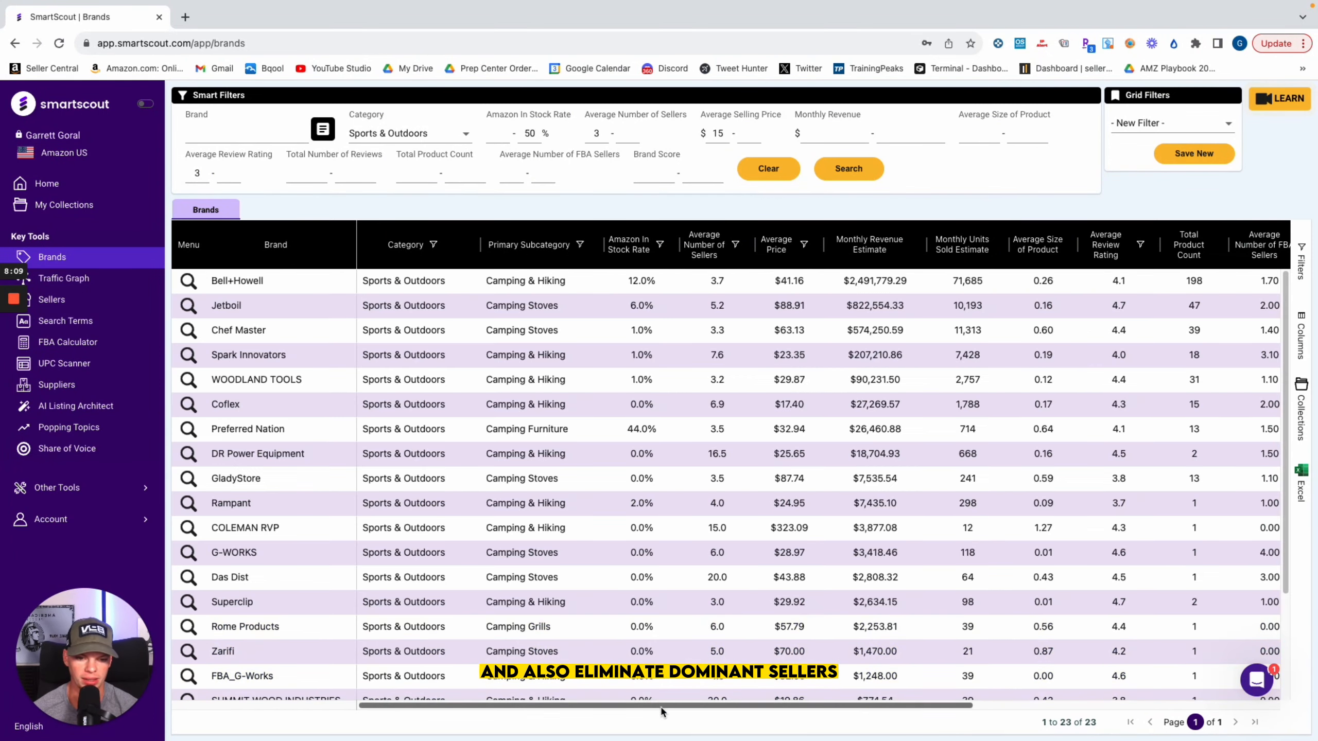
Exclude camping brands that have a dominant seller by setting the Dominant Seller filter to Blanks.
{"action": "left_click_drag", "start_coordinate": [675, 706], "coordinate": [980, 710]}
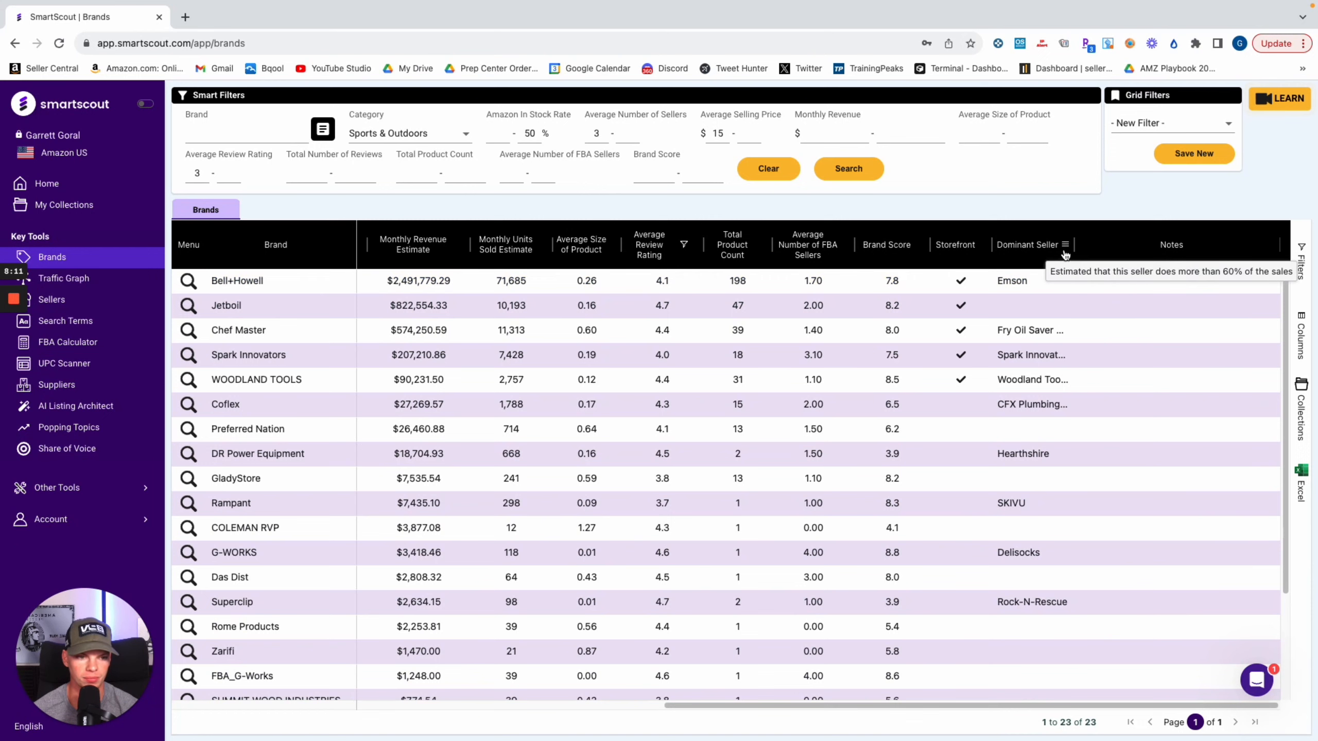
{"action": "left_click", "coordinate": [1064, 245]}
{"action": "left_click", "coordinate": [1090, 278]}
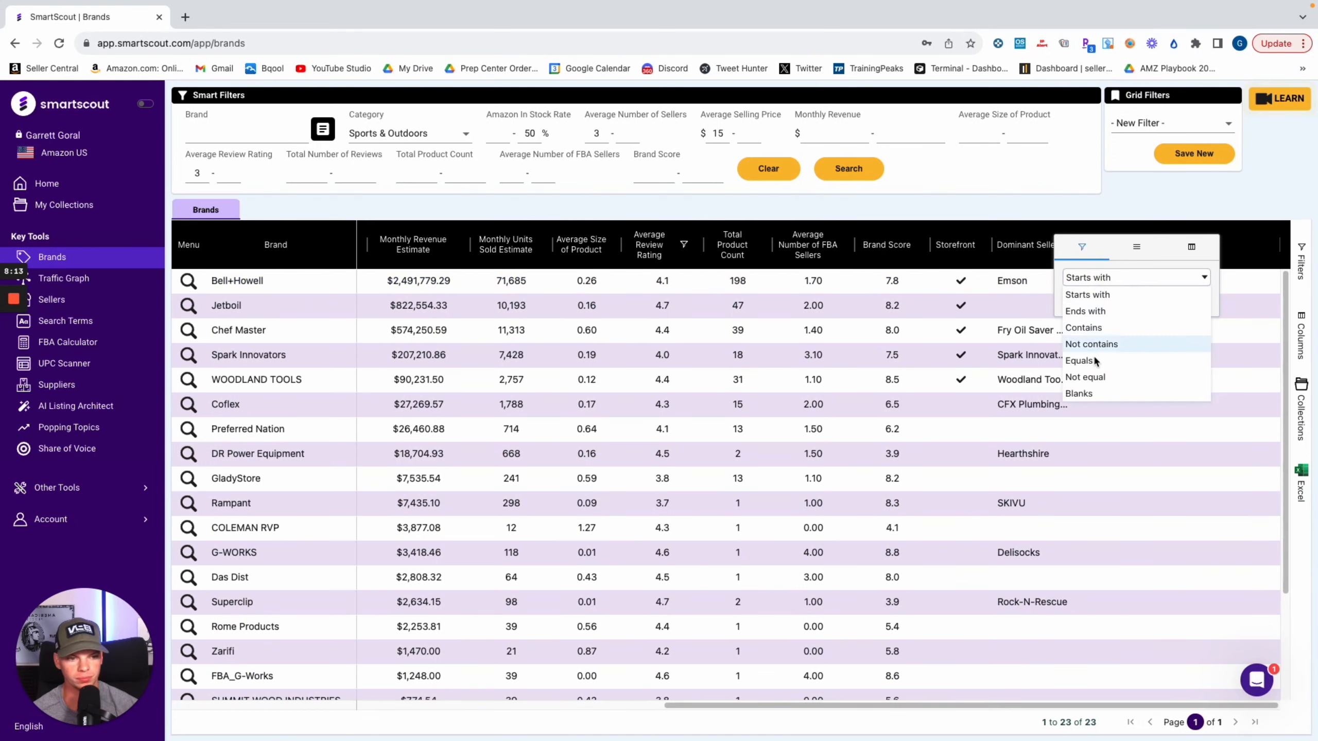
{"action": "left_click", "coordinate": [1092, 393]}
{"action": "left_click", "coordinate": [1103, 220]}
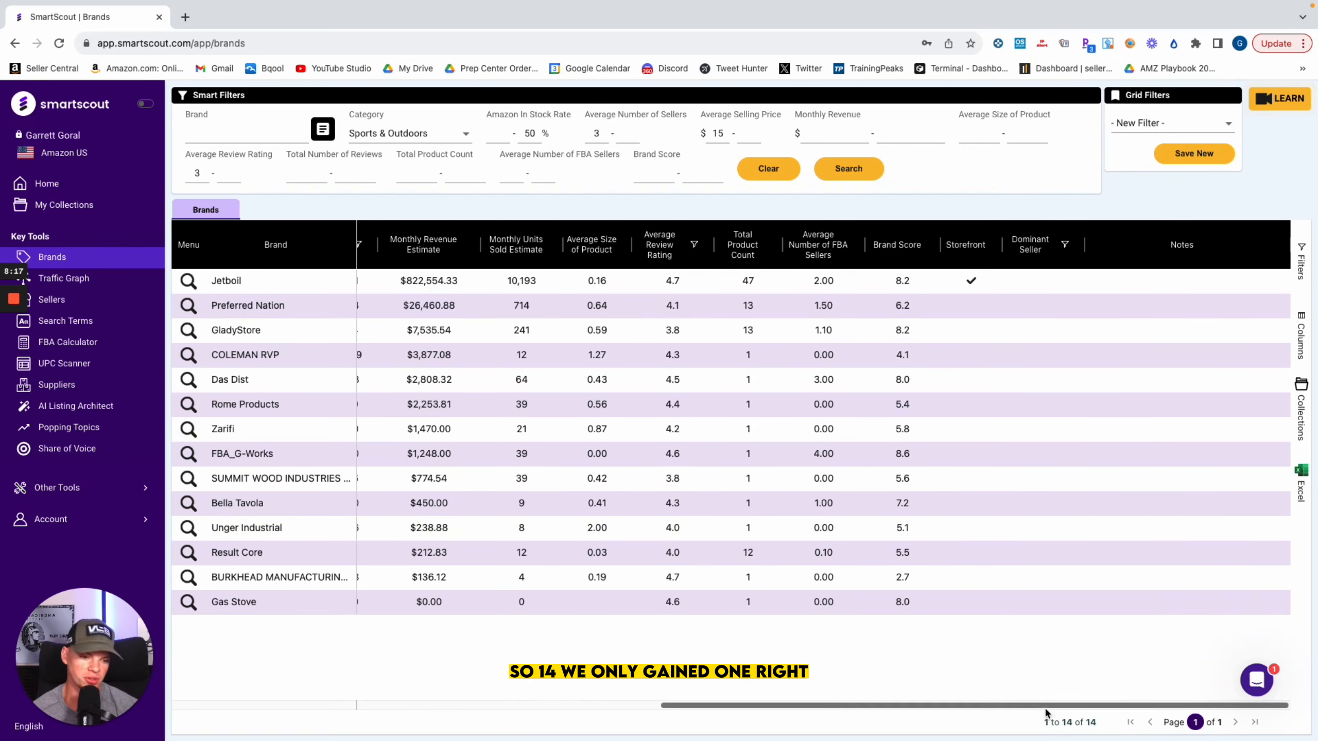
Review the remaining camping brands' figures across the columns and open the dashboard of the Jetboil brand.
{"action": "left_click_drag", "start_coordinate": [1013, 706], "coordinate": [725, 691]}
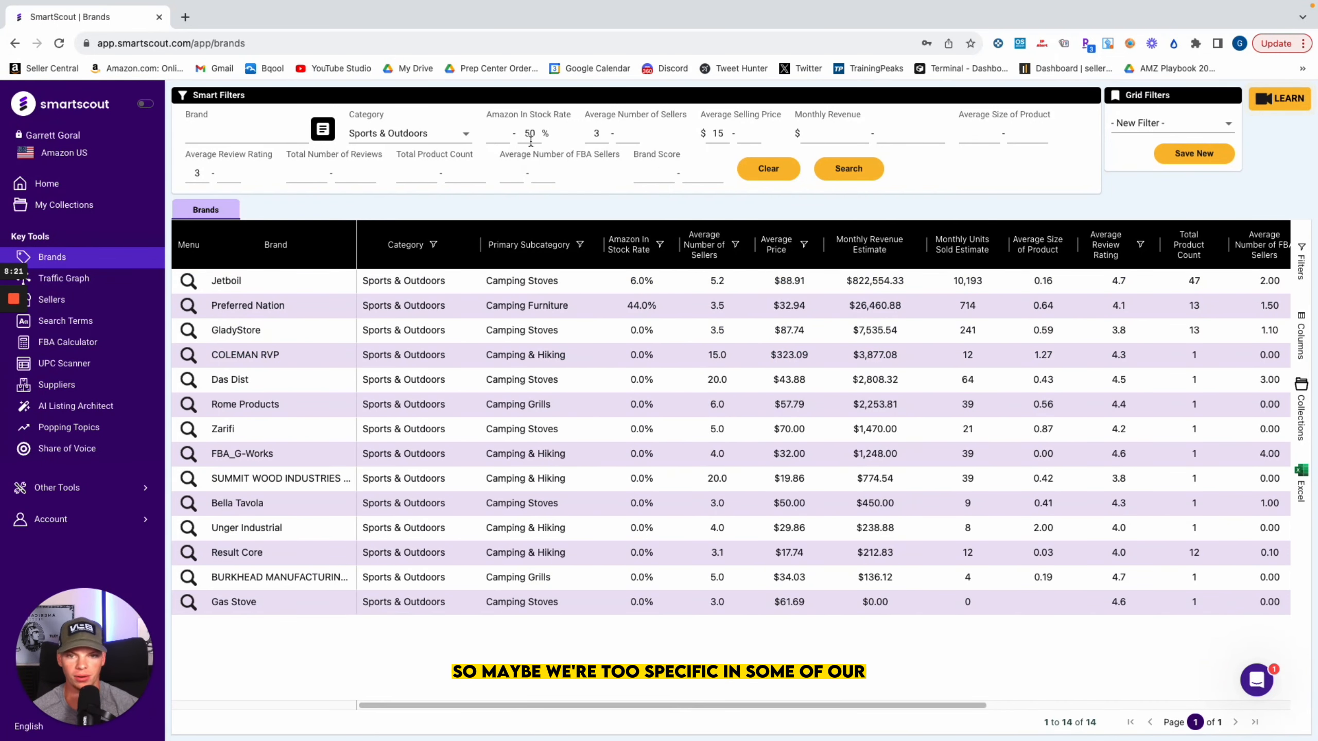
{"action": "double_click", "coordinate": [719, 134]}
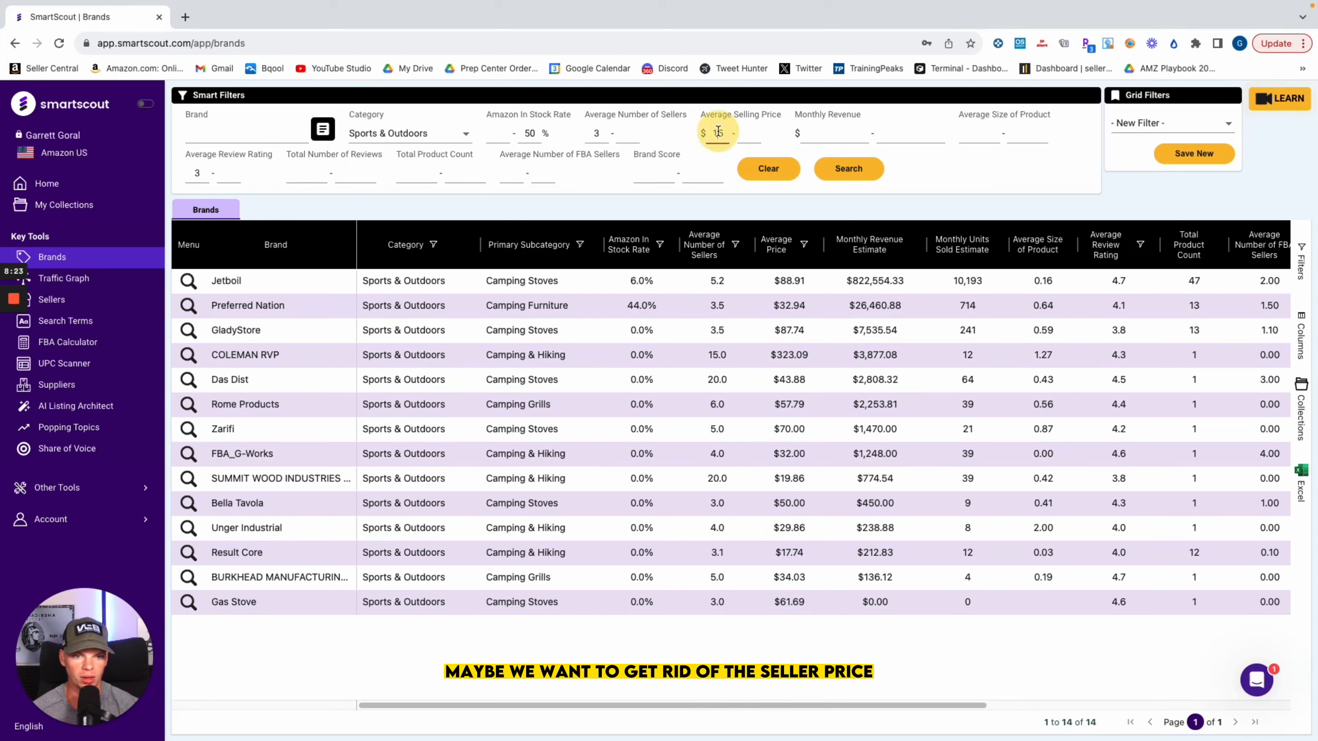
{"action": "left_click", "coordinate": [593, 693]}
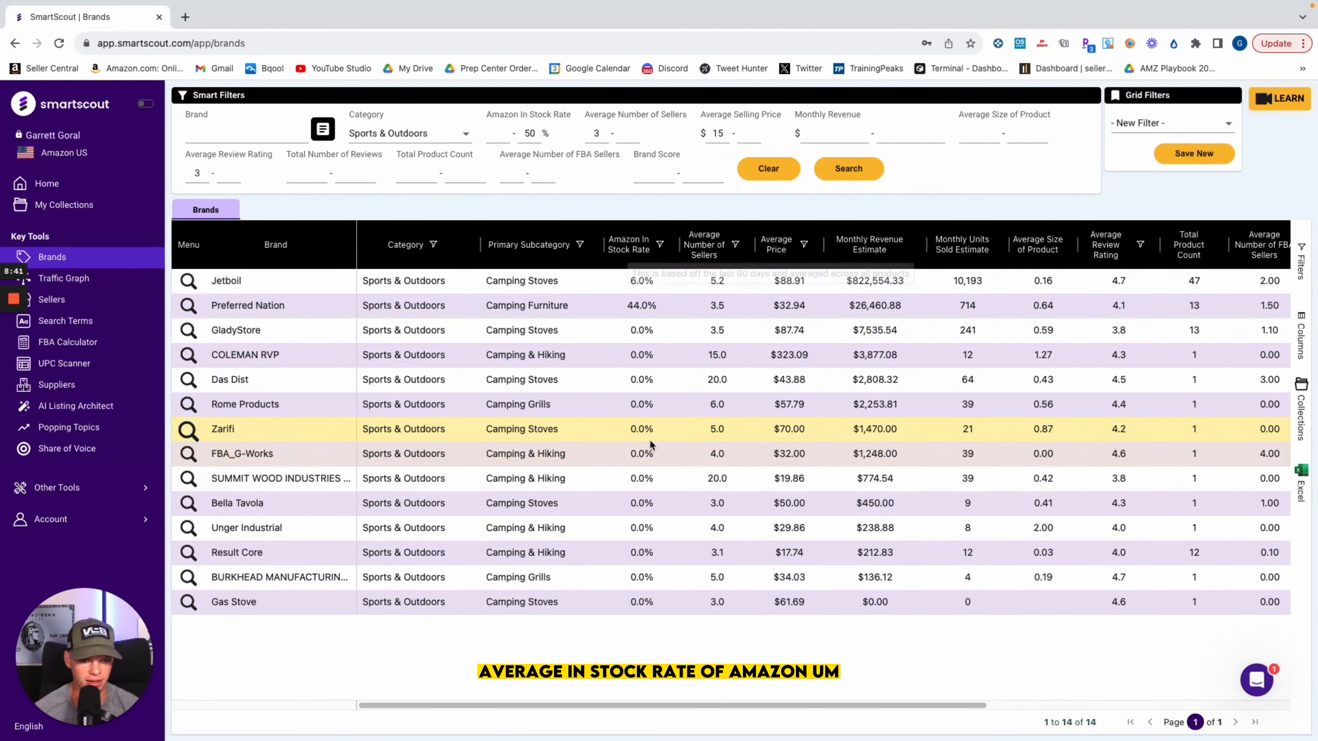
{"action": "left_click_drag", "start_coordinate": [786, 705], "coordinate": [1024, 705]}
{"action": "left_click_drag", "start_coordinate": [909, 704], "coordinate": [636, 692]}
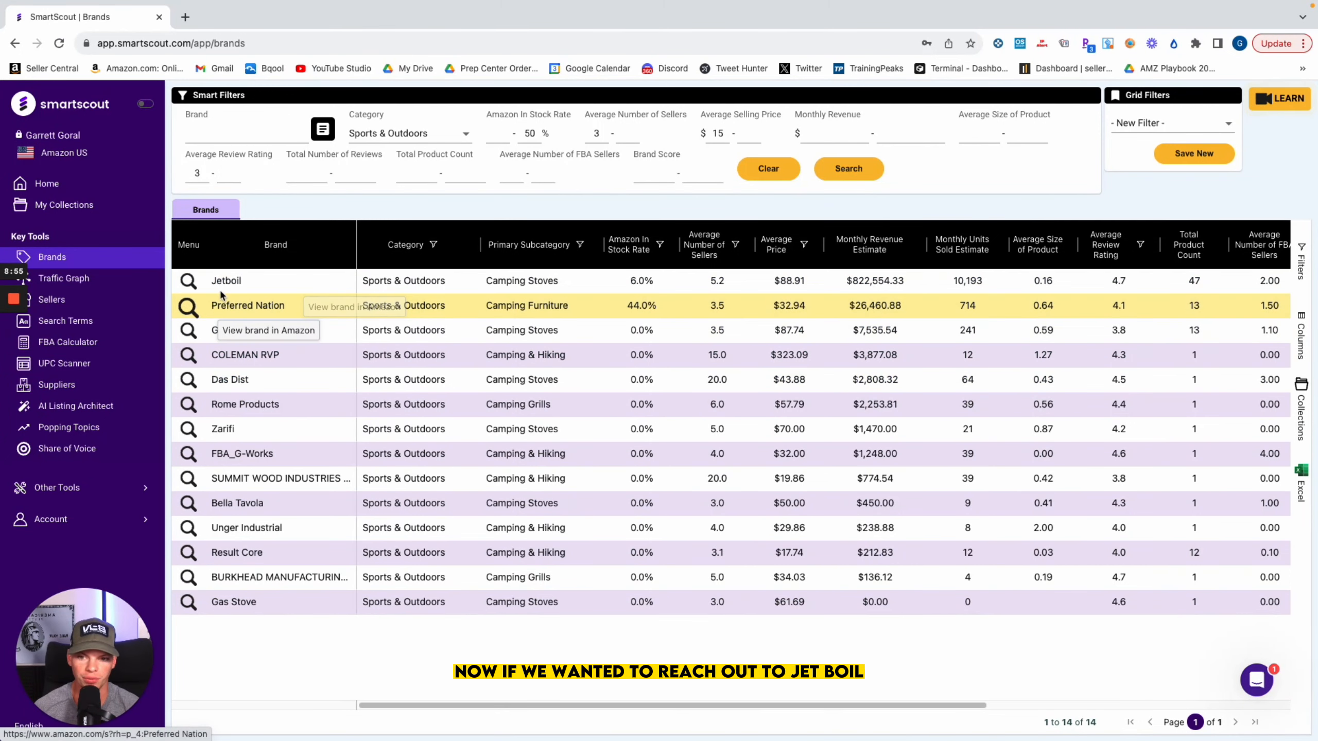
{"action": "left_click", "coordinate": [189, 282]}
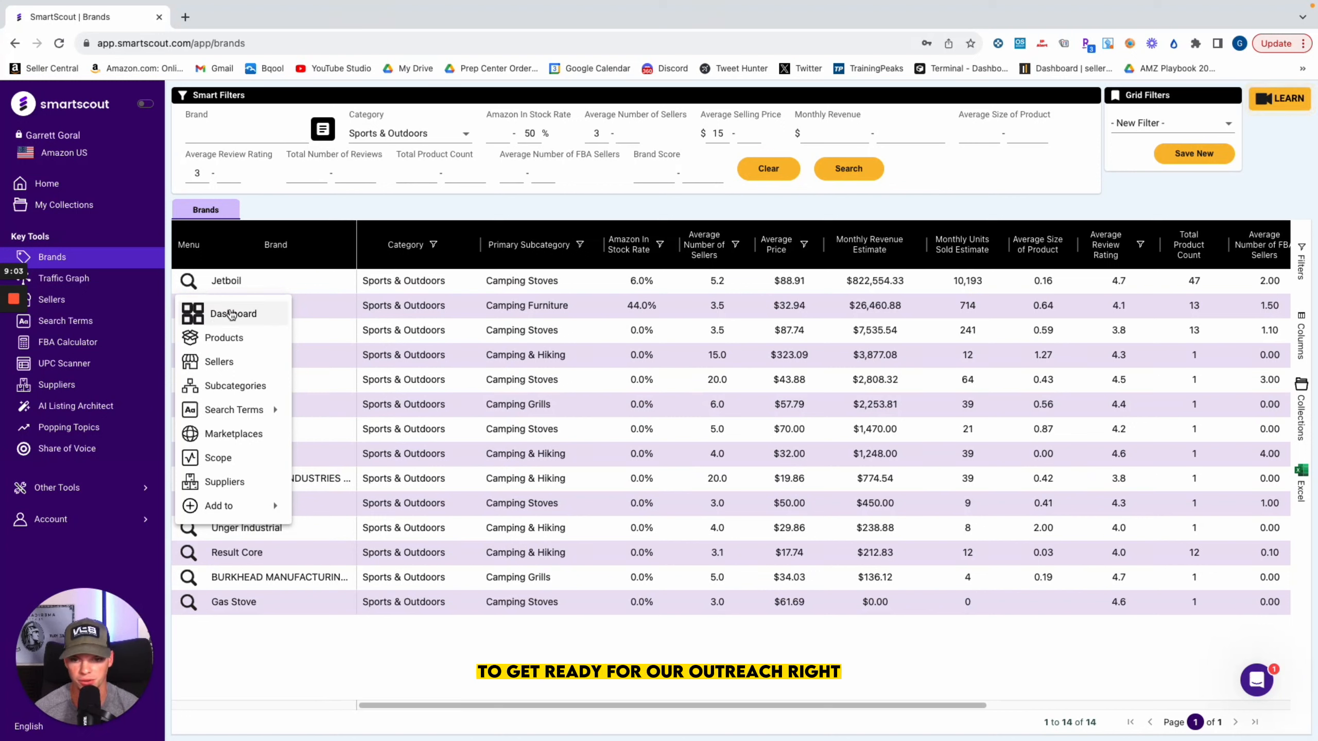
{"action": "left_click", "coordinate": [232, 314]}
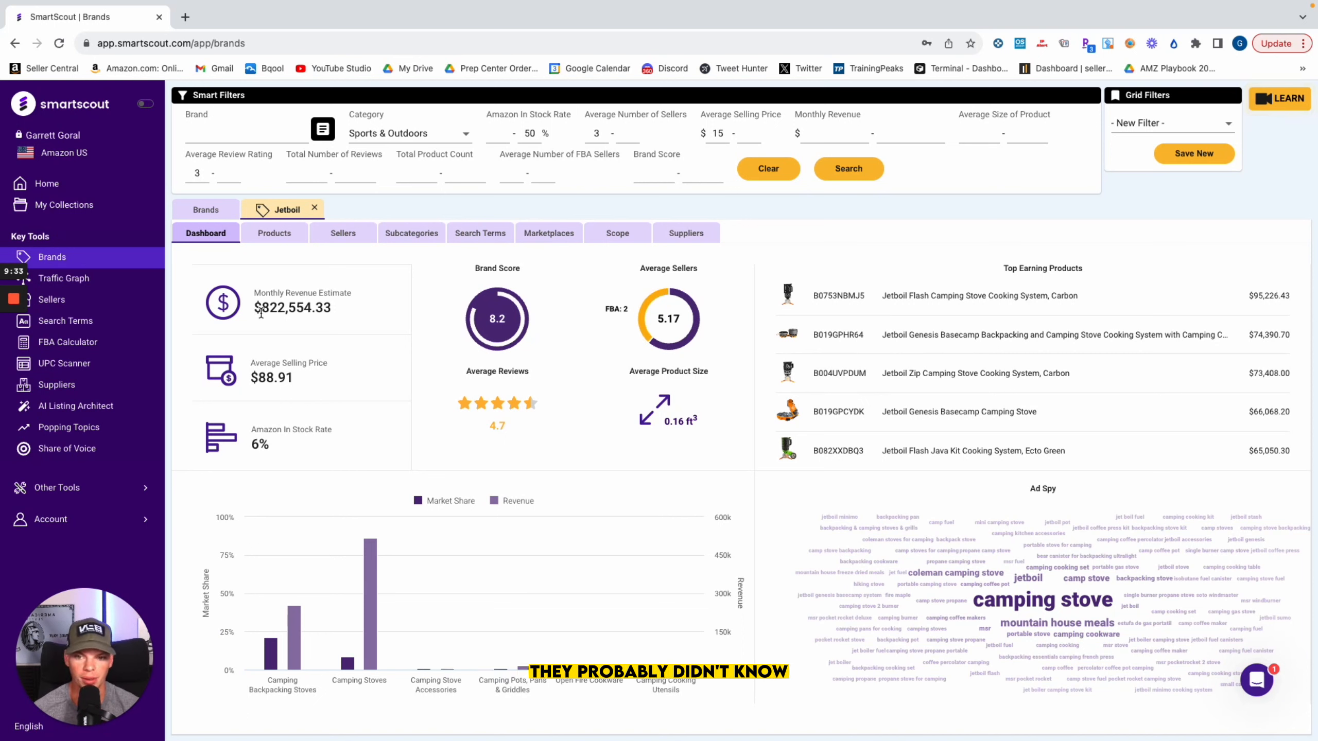
Examine Jetboil's monthly revenue estimate, average selling price and Ad Spy keywords on the brand dashboard.
{"action": "left_click_drag", "start_coordinate": [255, 308], "coordinate": [350, 320]}
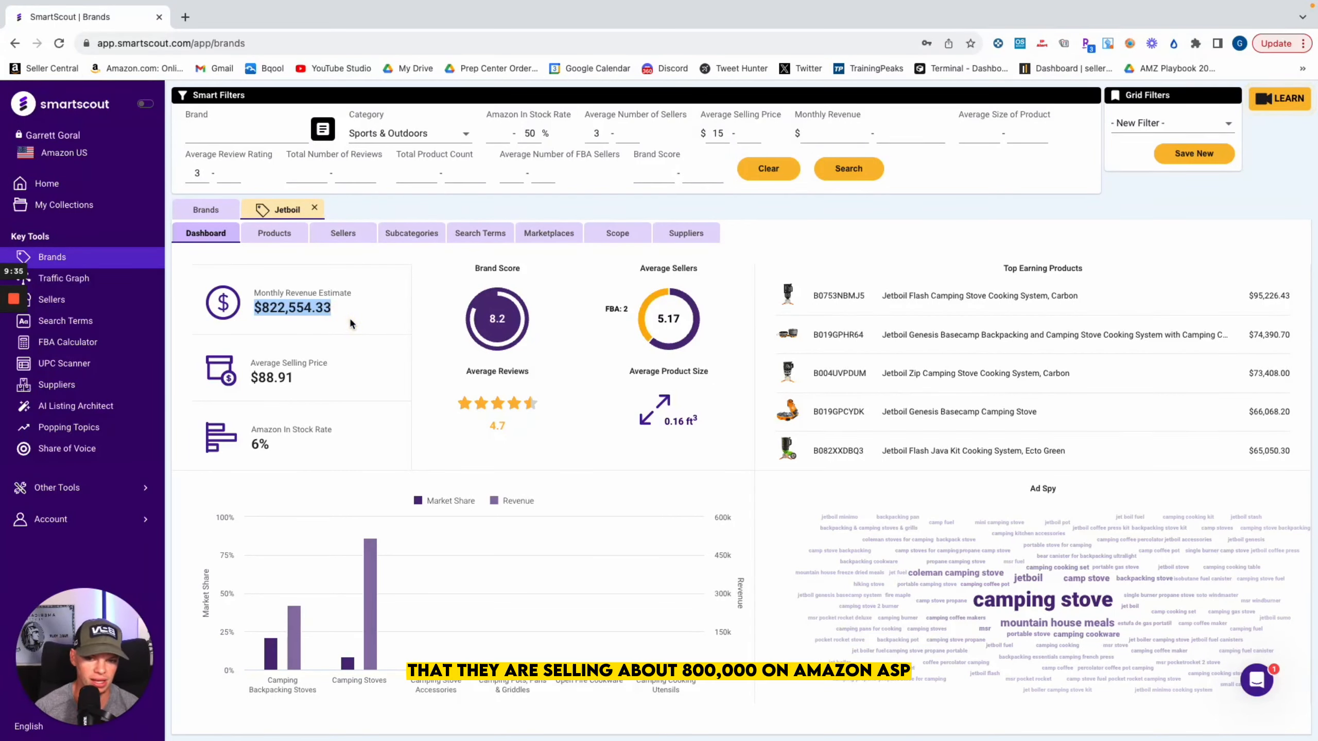
{"action": "left_click_drag", "start_coordinate": [248, 385], "coordinate": [294, 381]}
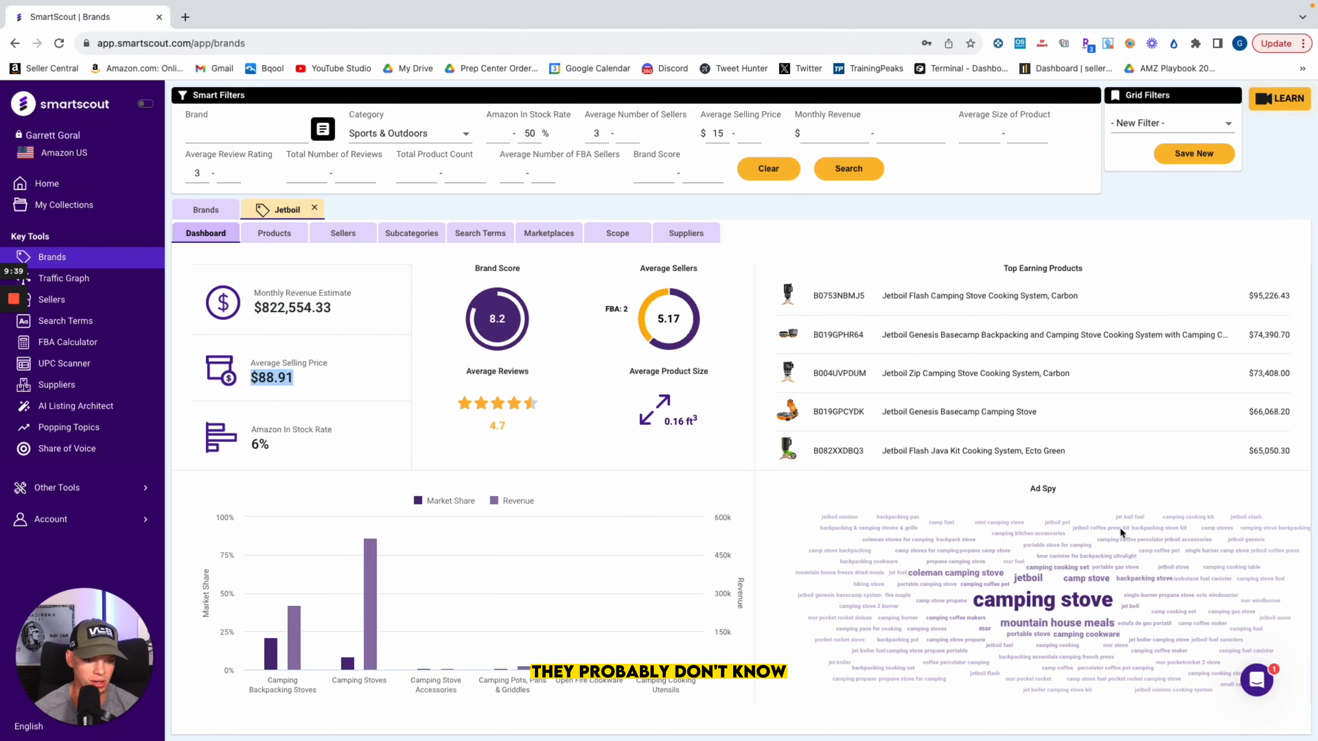
{"action": "mouse_move", "coordinate": [885, 544]}
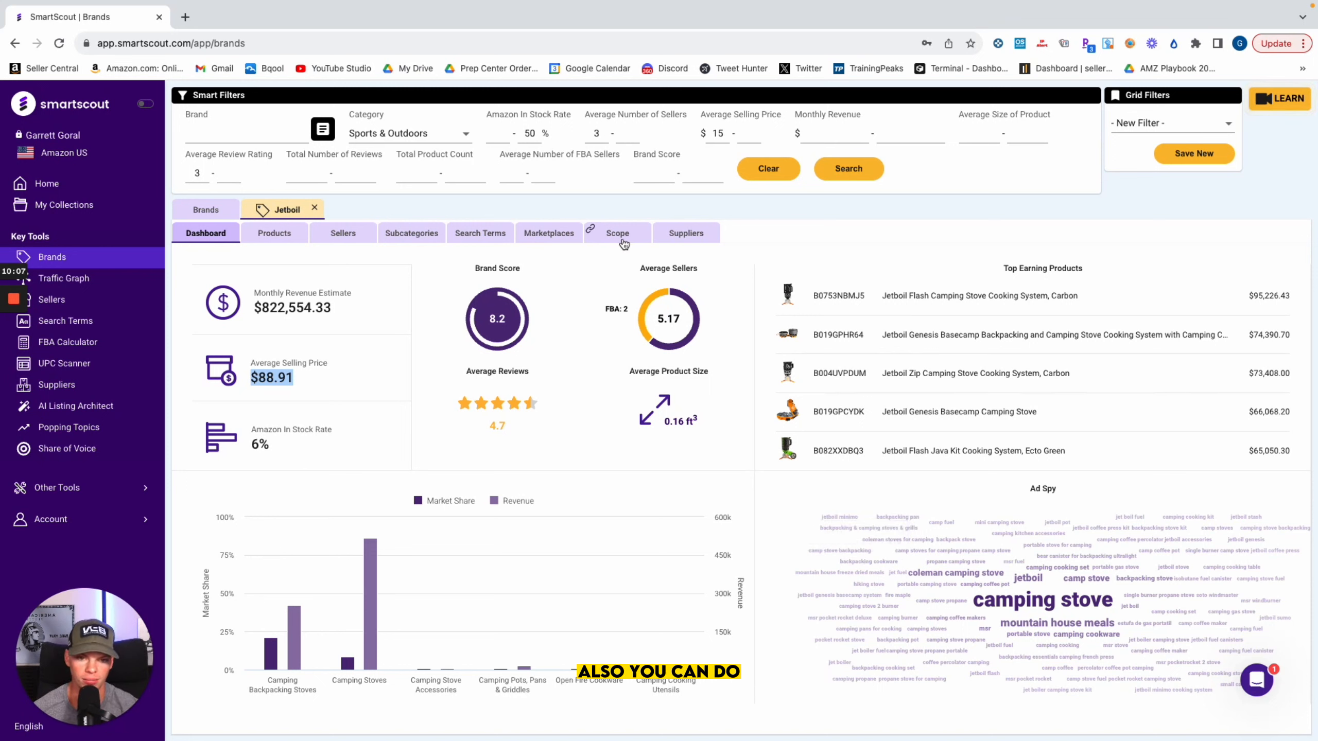
Review the sellers that carry Jetboil and look through the brand's product list.
{"action": "left_click", "coordinate": [333, 235]}
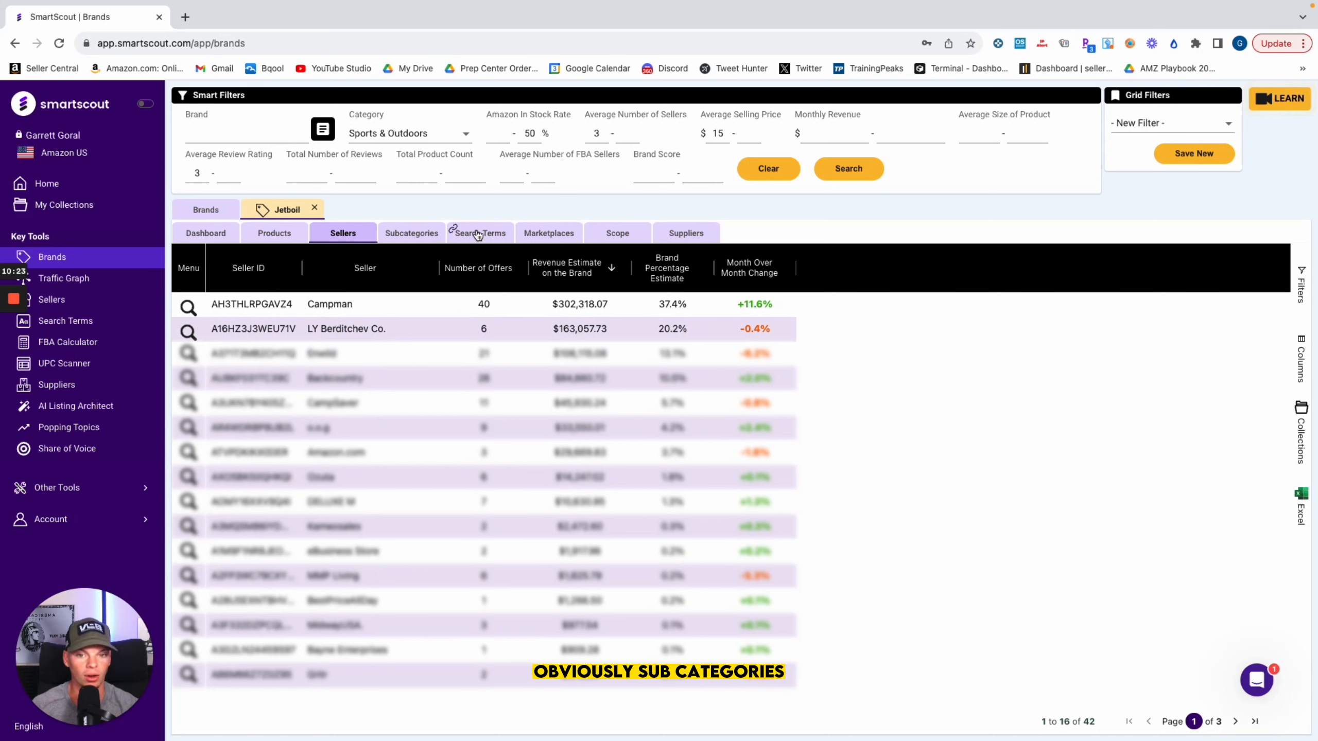
{"action": "left_click", "coordinate": [269, 235]}
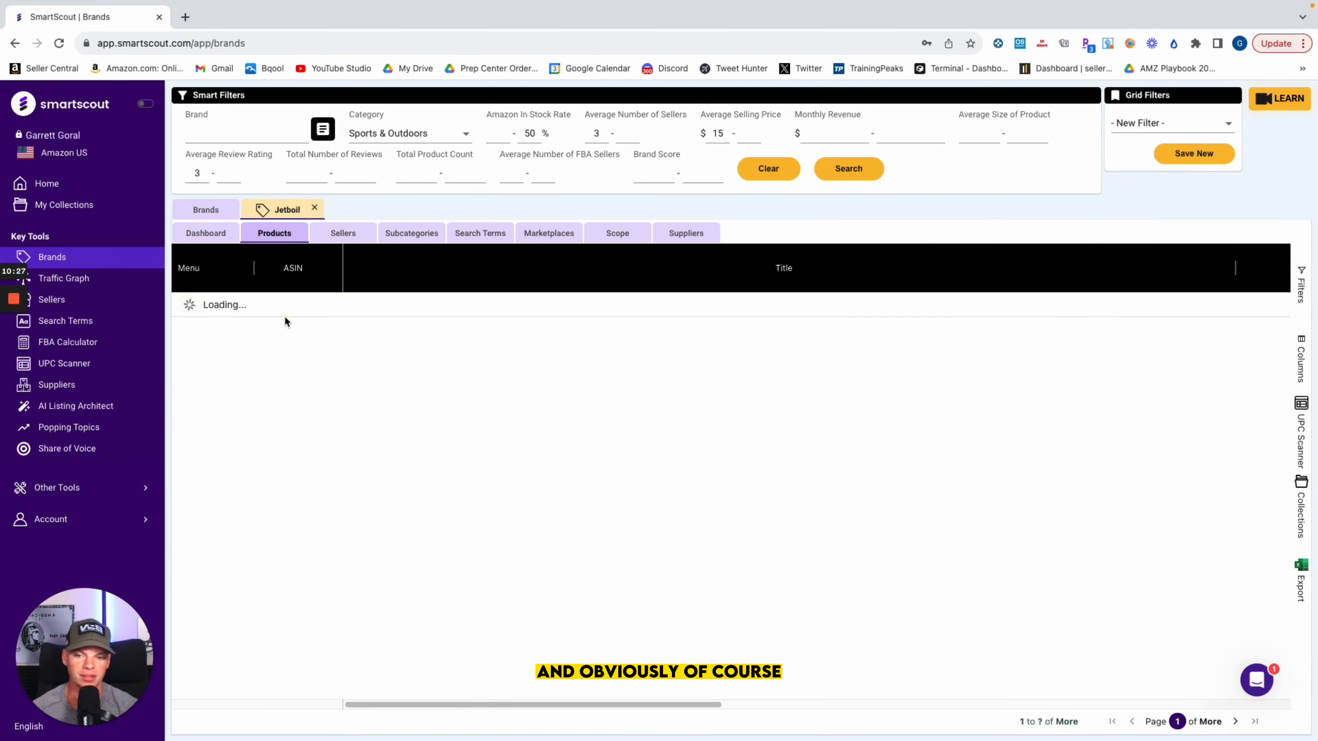
{"action": "scroll", "coordinate": [333, 595], "scroll_direction": "down", "scroll_amount": 3}
{"action": "scroll", "coordinate": [333, 594], "scroll_direction": "up", "scroll_amount": 3}
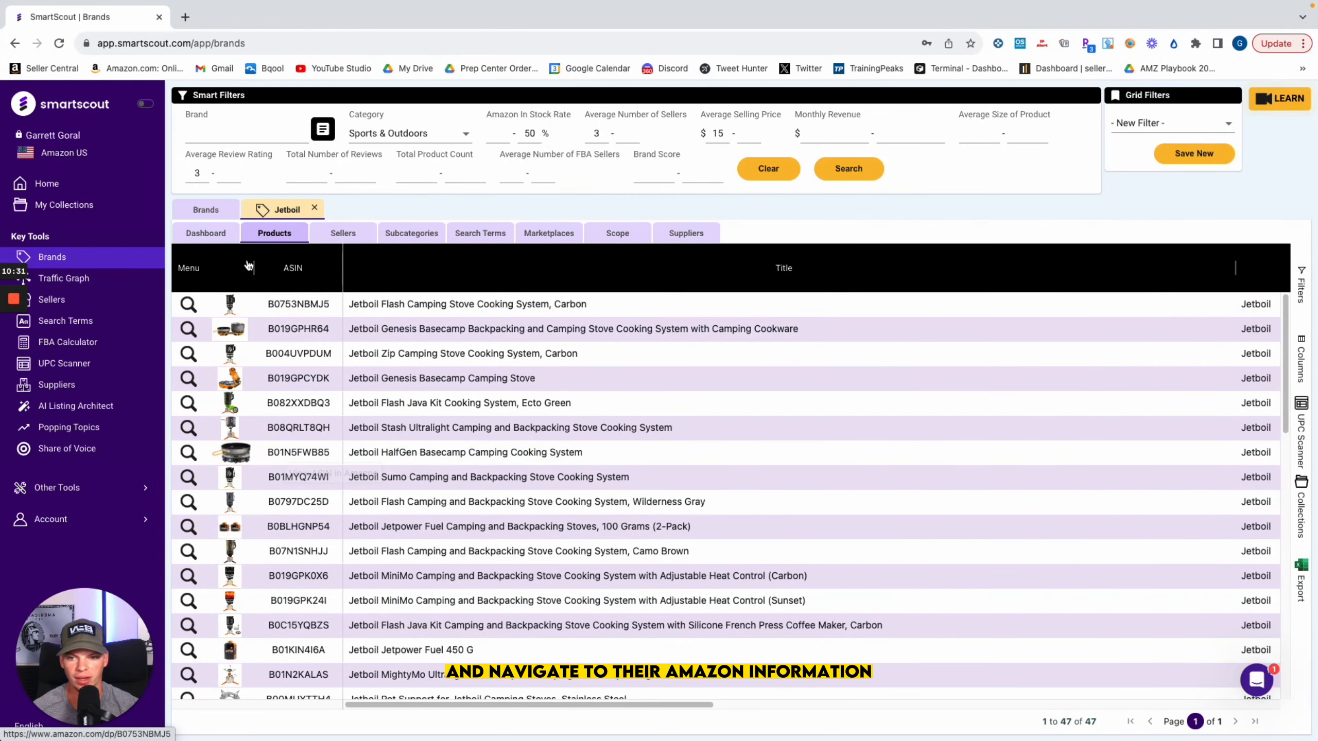
Revisit the Jetboil dashboard's key figures and return to the filtered list of camping brands.
{"action": "left_click", "coordinate": [210, 234]}
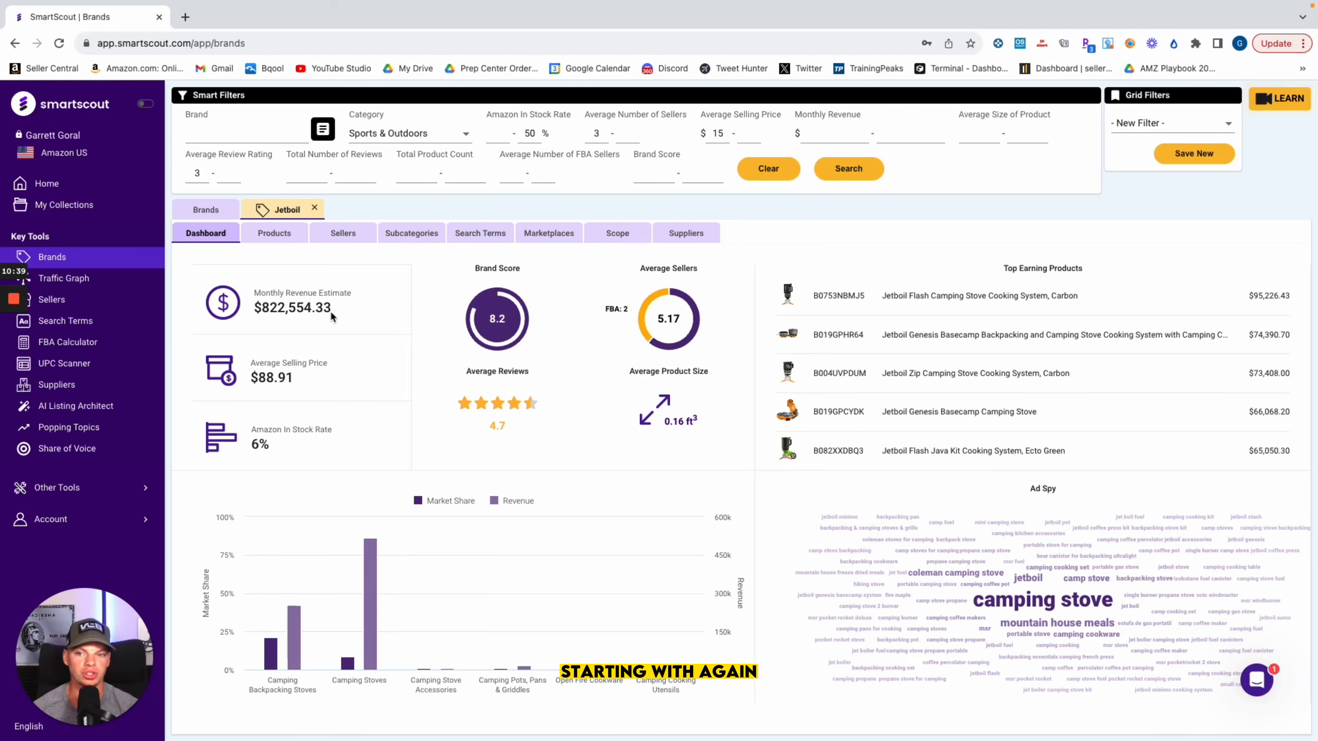
{"action": "left_click", "coordinate": [209, 211]}
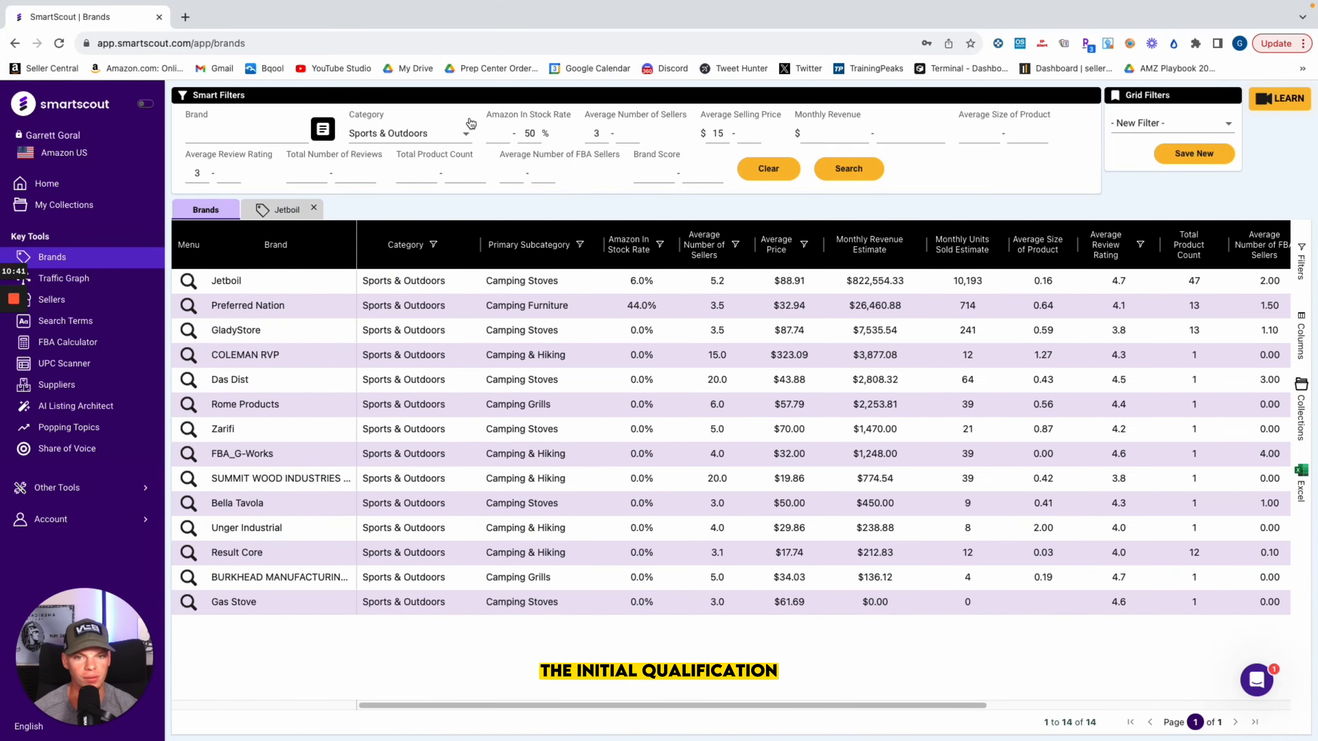
{"action": "right_click", "coordinate": [467, 279]}
{"action": "left_click", "coordinate": [589, 638]}
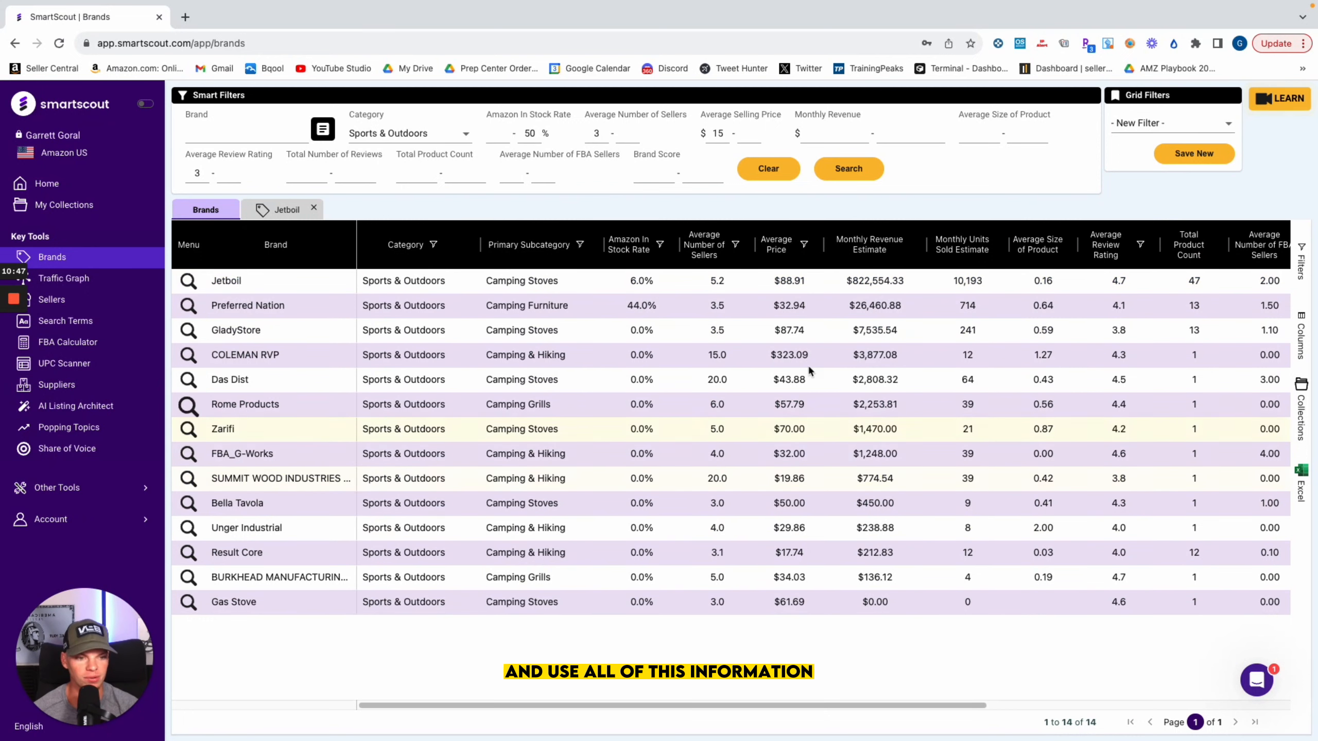